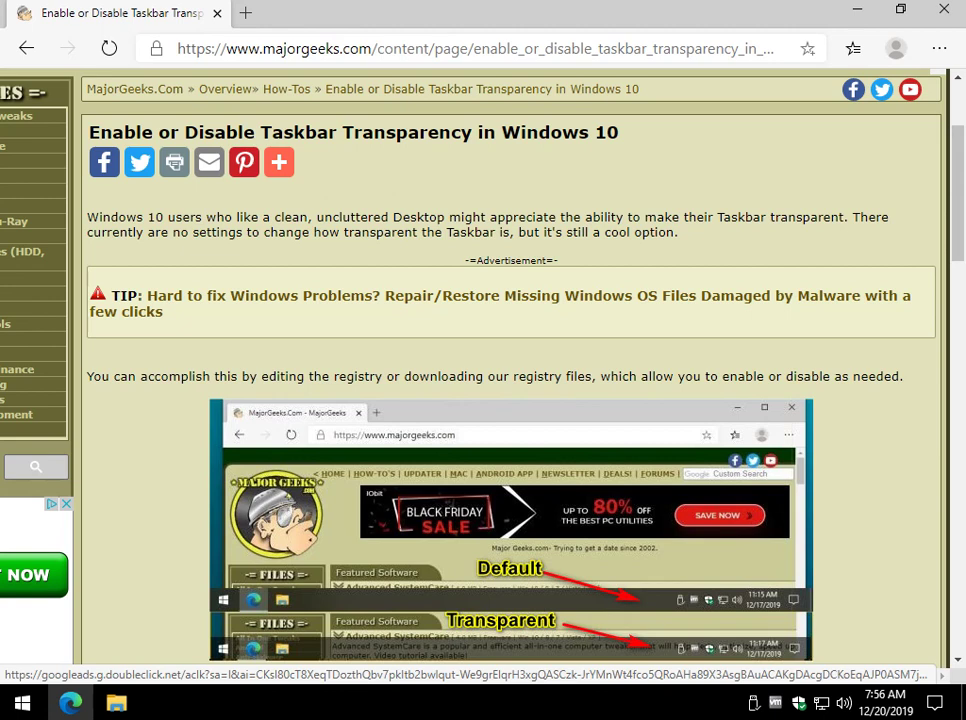
Open the article's registry files download page and start the download from the MajorGeeks mirror
scroll(480, 360, "down", 1)
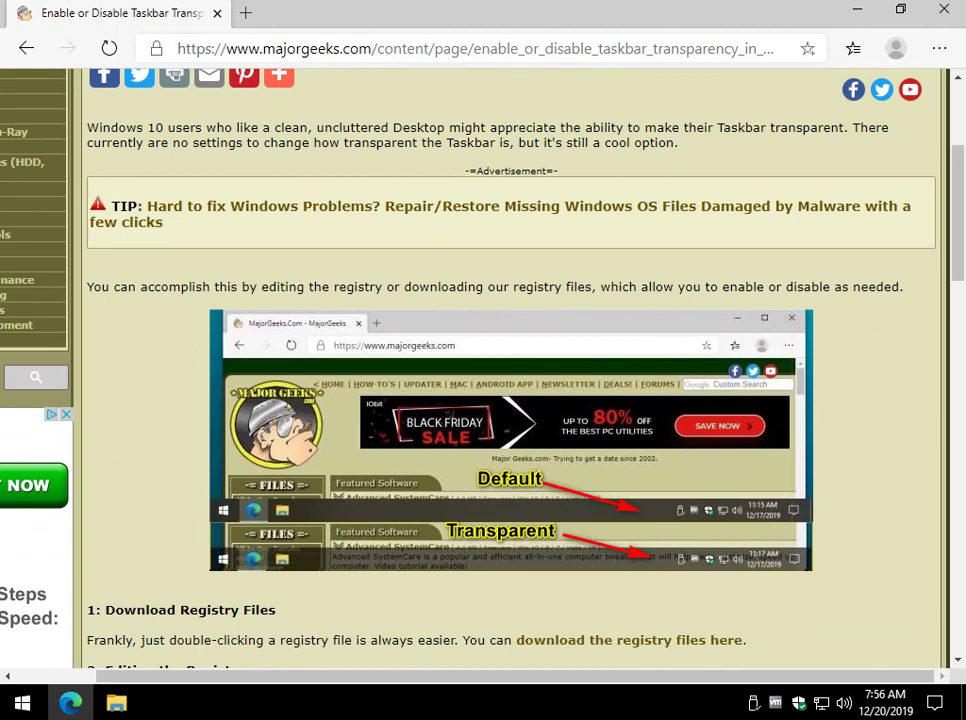
scroll(480, 360, "down", 2)
scroll(480, 360, "down", 1)
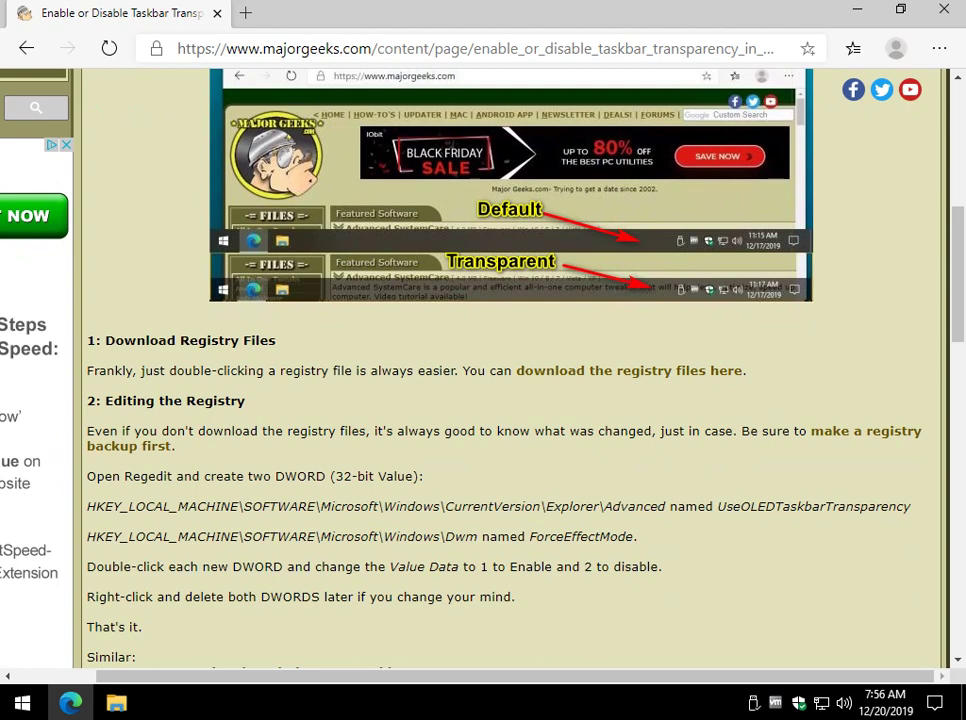
left_click(629, 371)
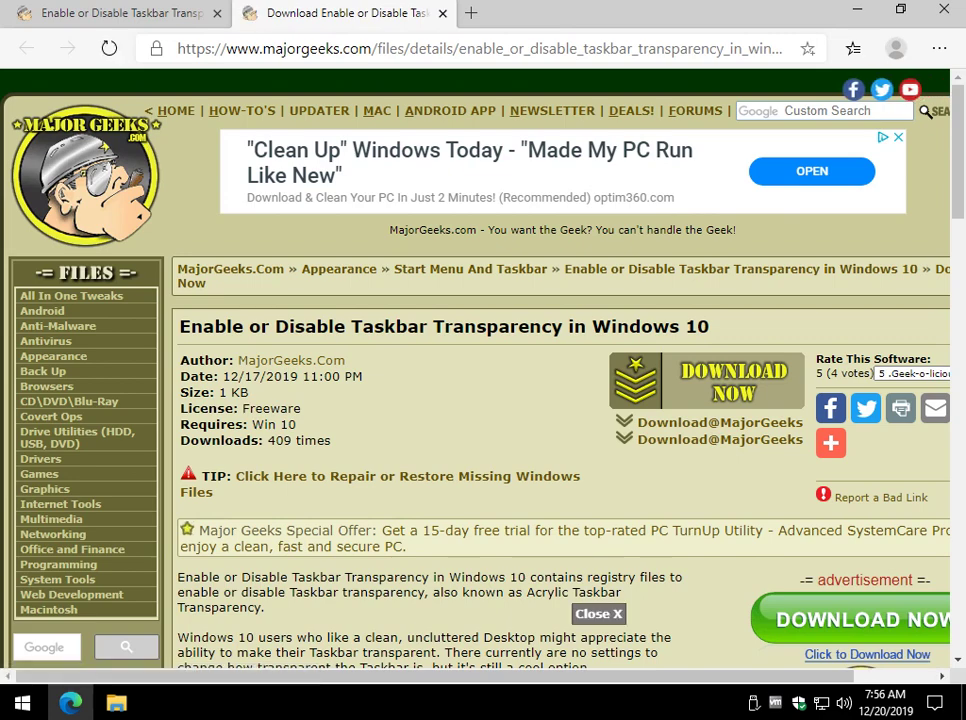
left_click(719, 423)
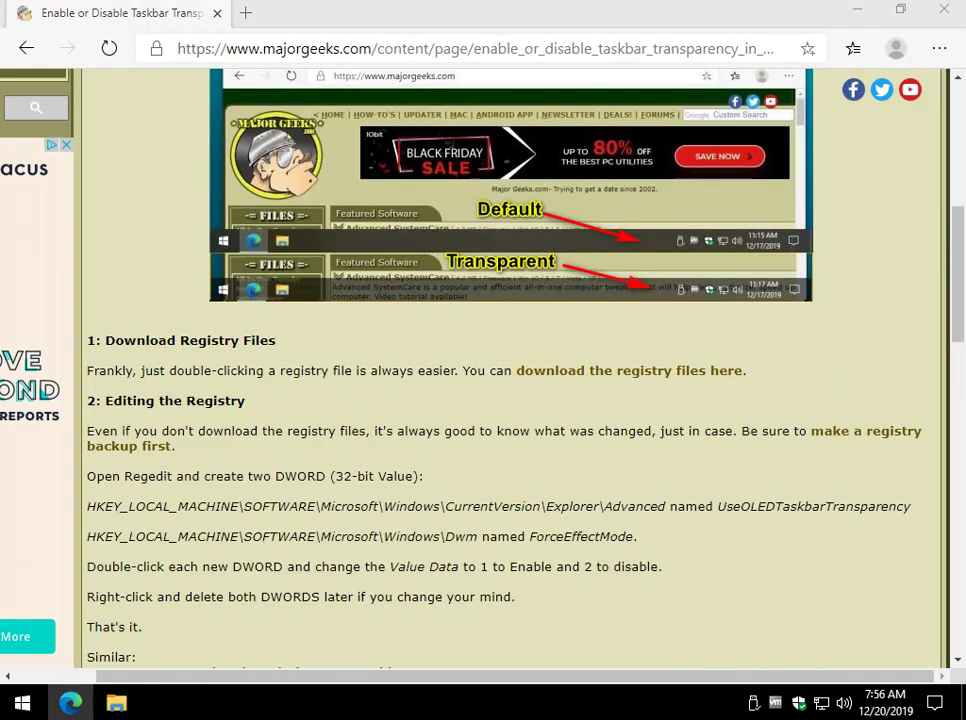
Open the extracted "Enable or Disable Taskbar Transparency in Windows 10" folder from Downloads in File Explorer
left_click(117, 703)
left_click(192, 311)
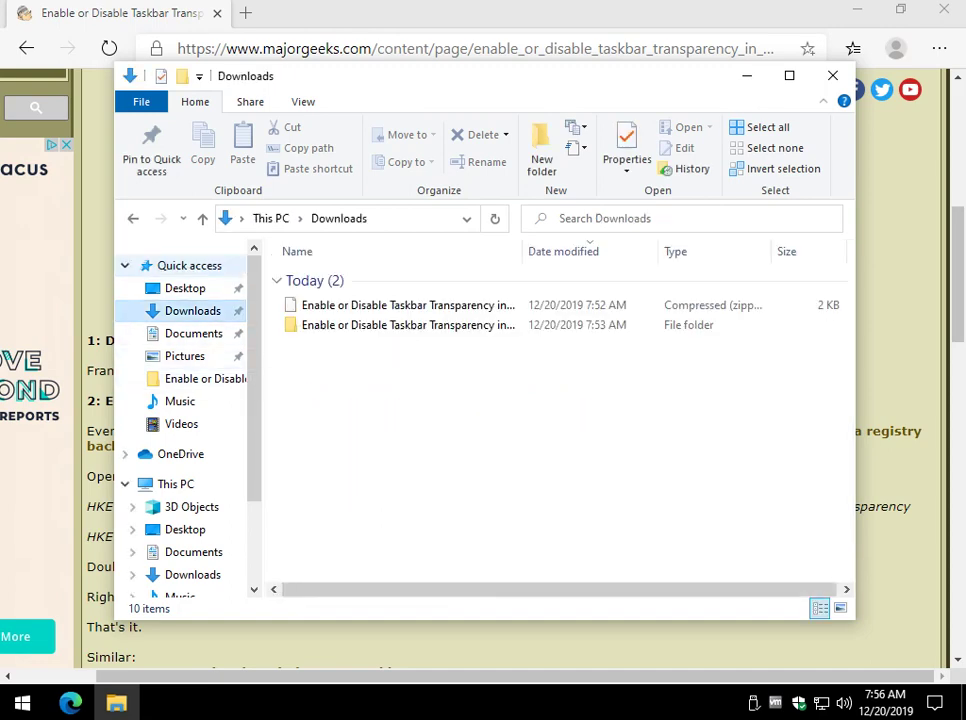
left_click_drag(452, 69, 461, 31)
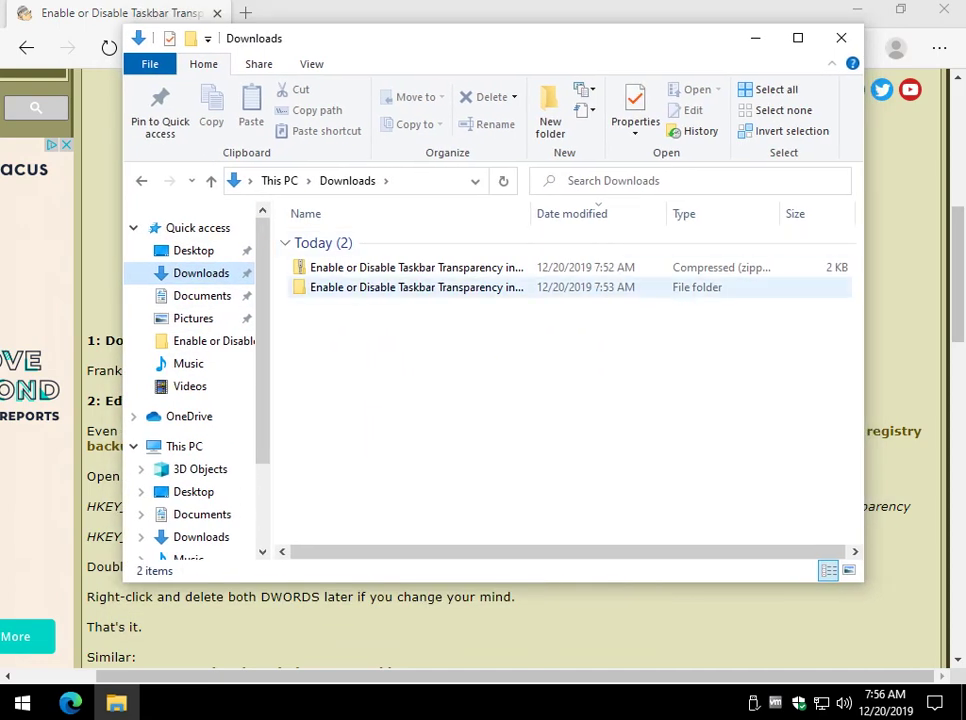
double_click(400, 287)
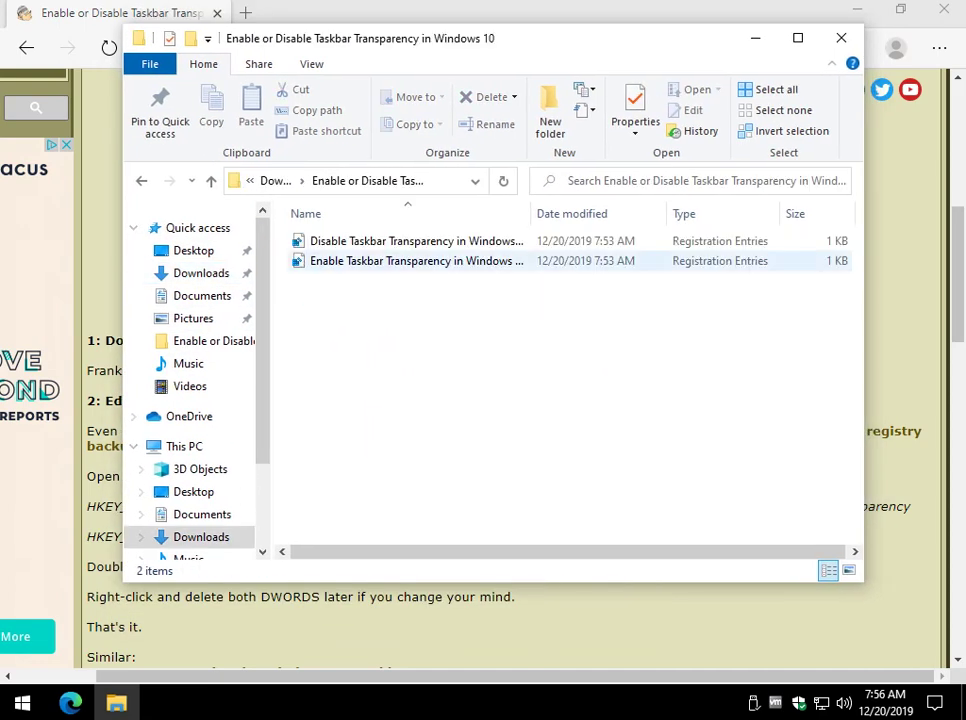
Run "Enable Taskbar Transparency in Windows 10.reg" and allow its entries into the registry
left_click(400, 261)
double_click(400, 261)
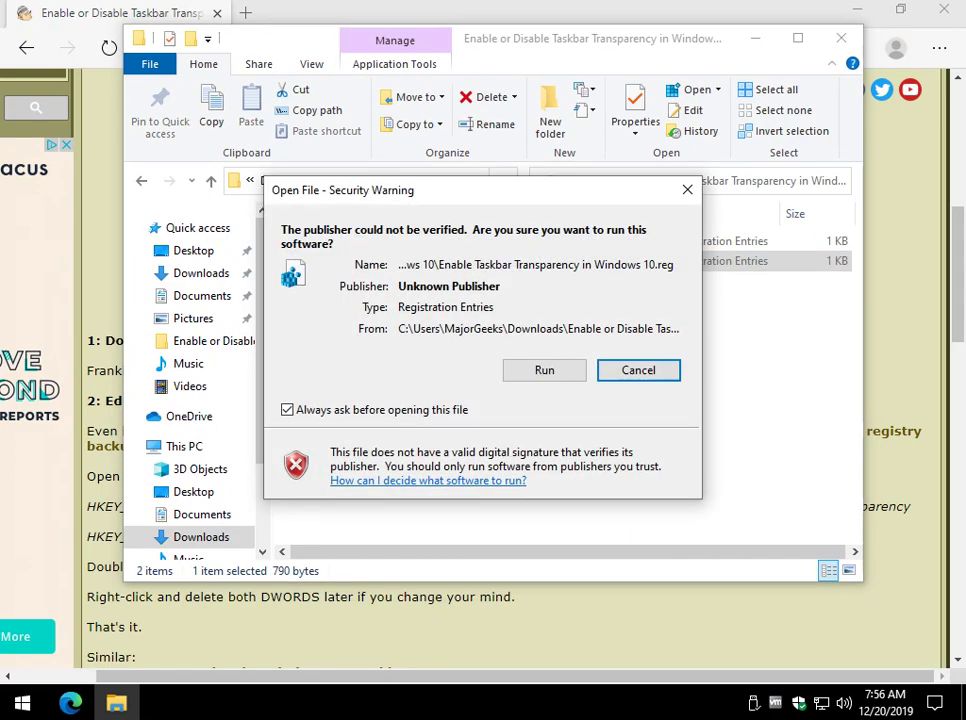
left_click(544, 370)
key("Return")
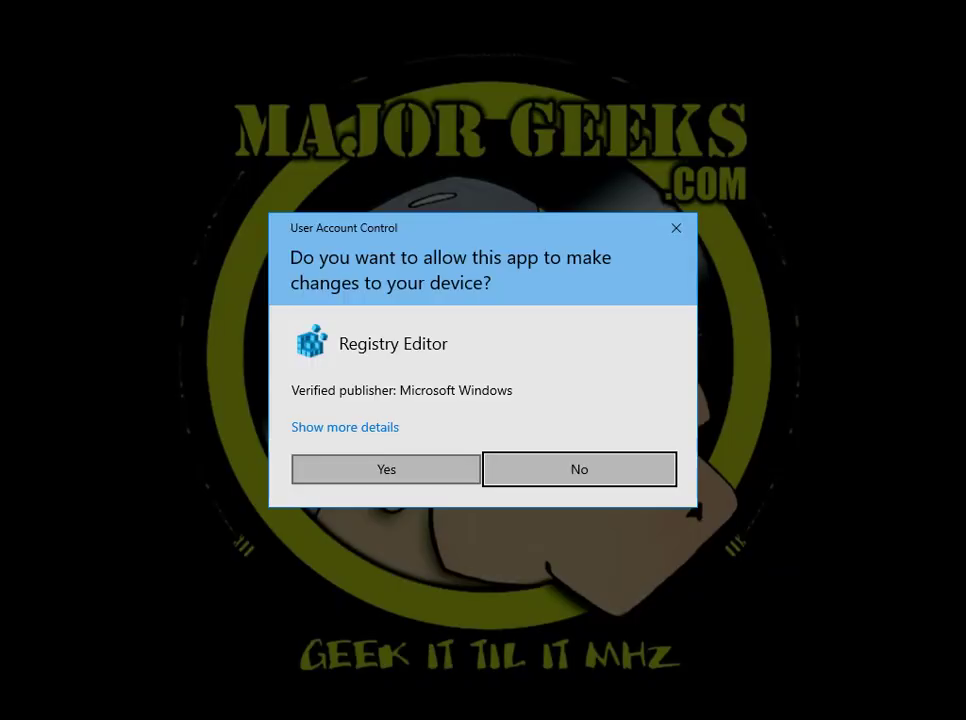
left_click(386, 469)
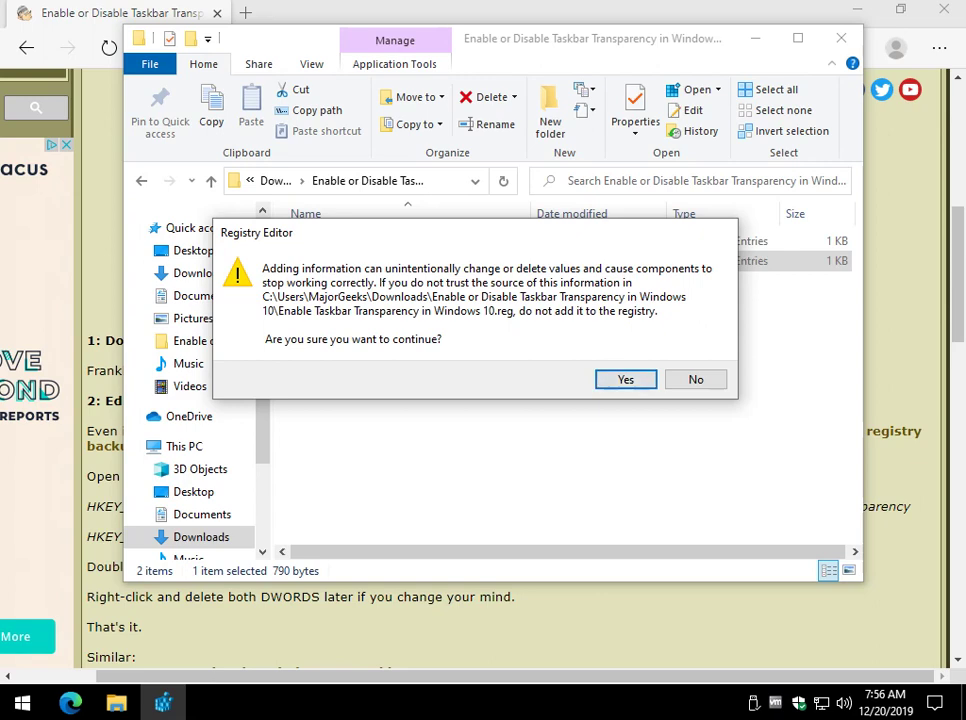
key("Return")
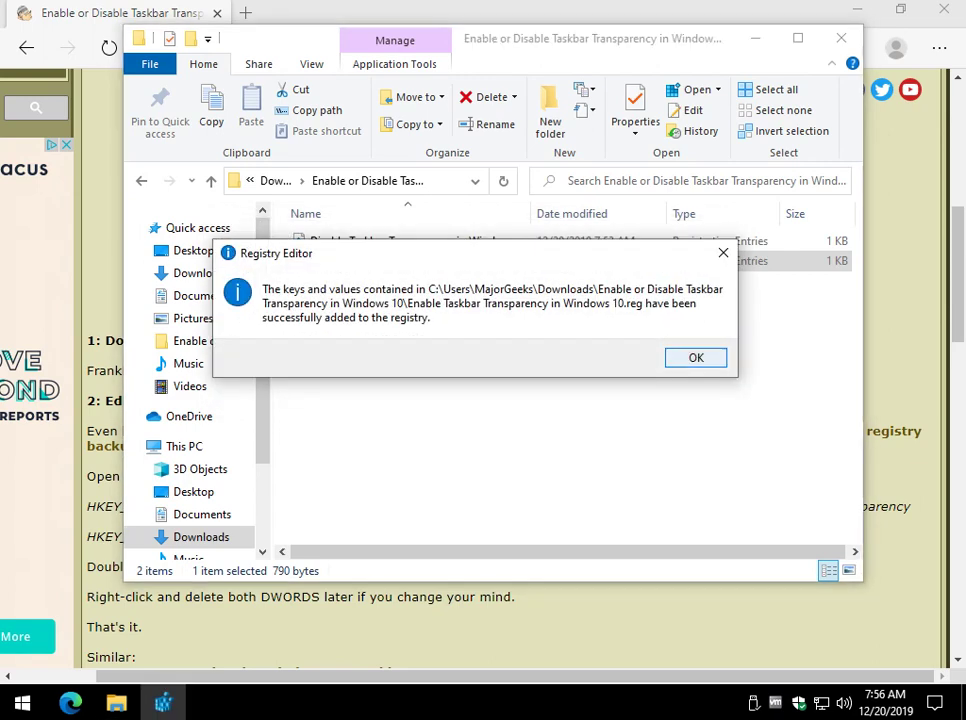
key("Return")
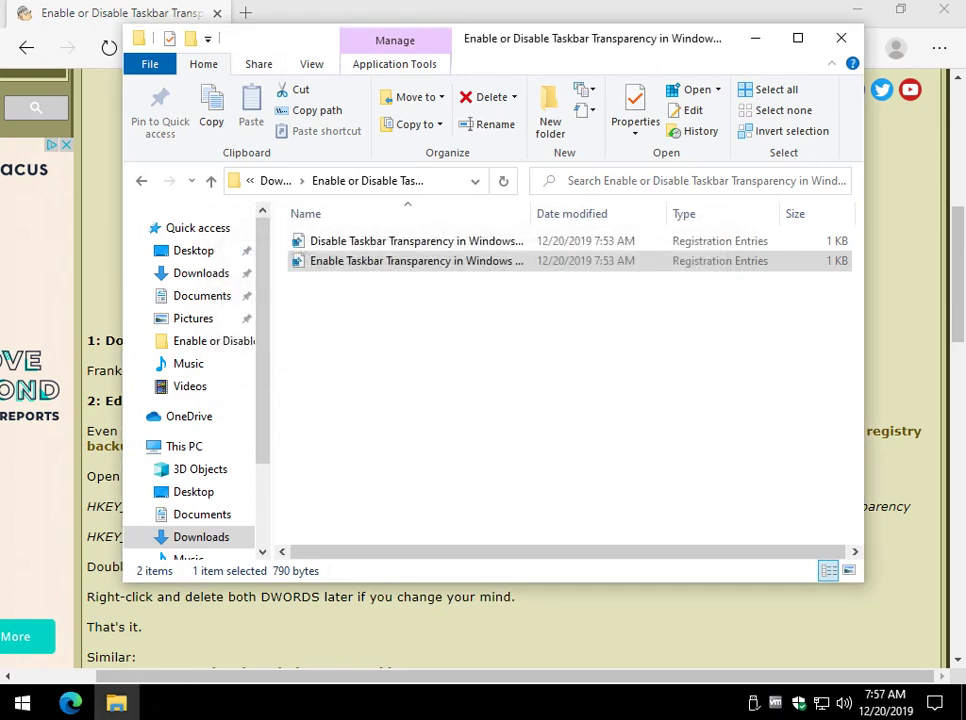
Examine the taskbar's transparency with the browser window moved away from it and maximized again, finally minimizing the browser
mouse_move(500, 30)
left_mouse_down()
mouse_move(500, 63)
mouse_move(502, 46)
left_mouse_up()
left_click_drag(577, 15, 577, 53)
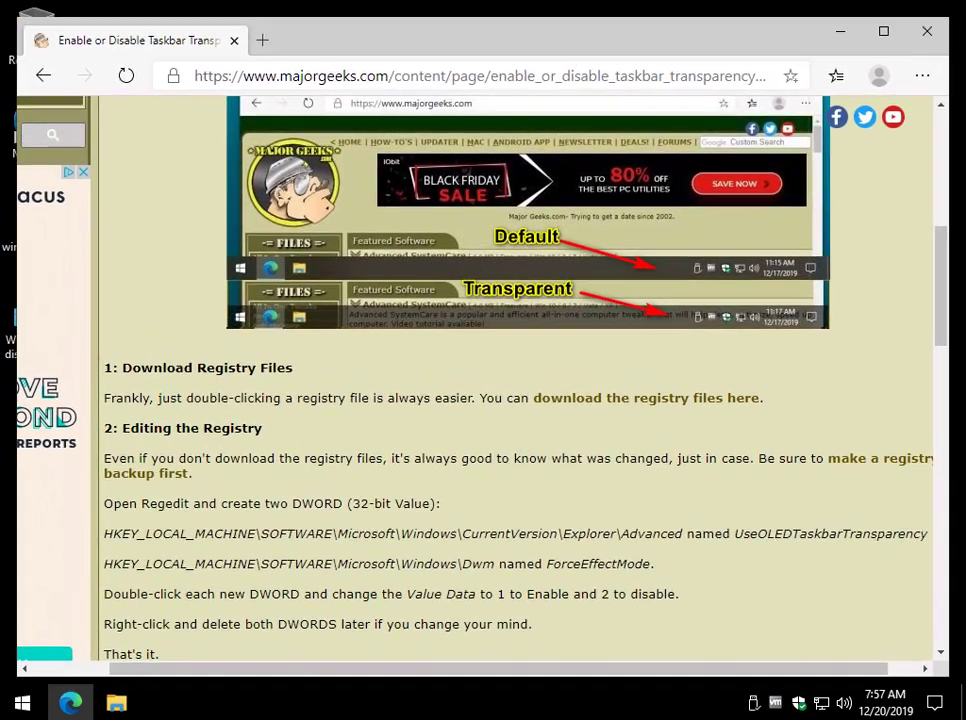
left_click(884, 30)
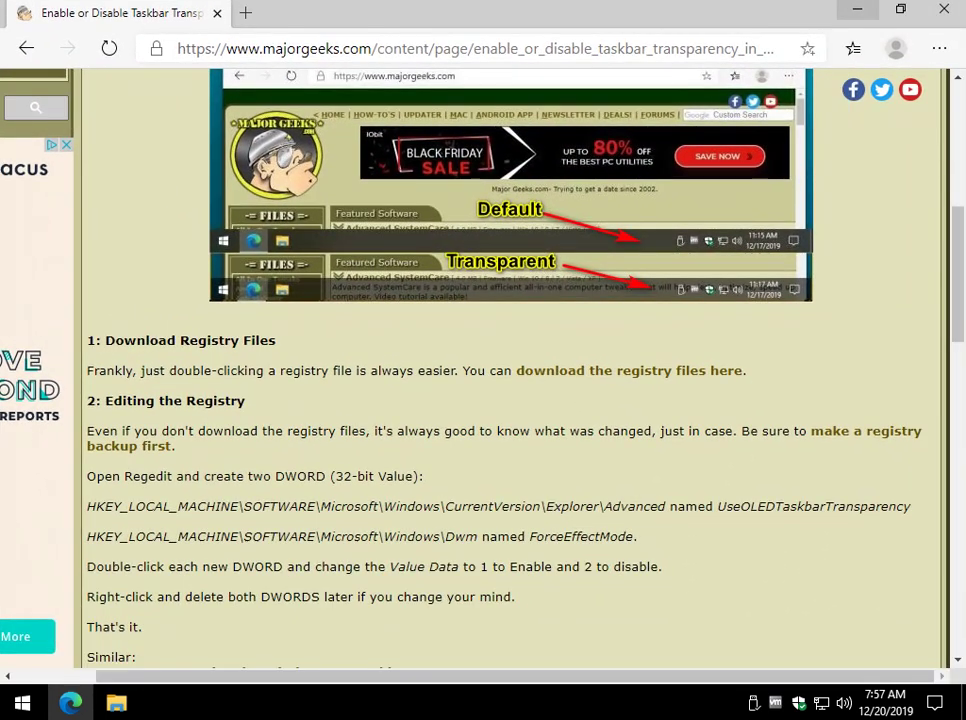
left_click(857, 9)
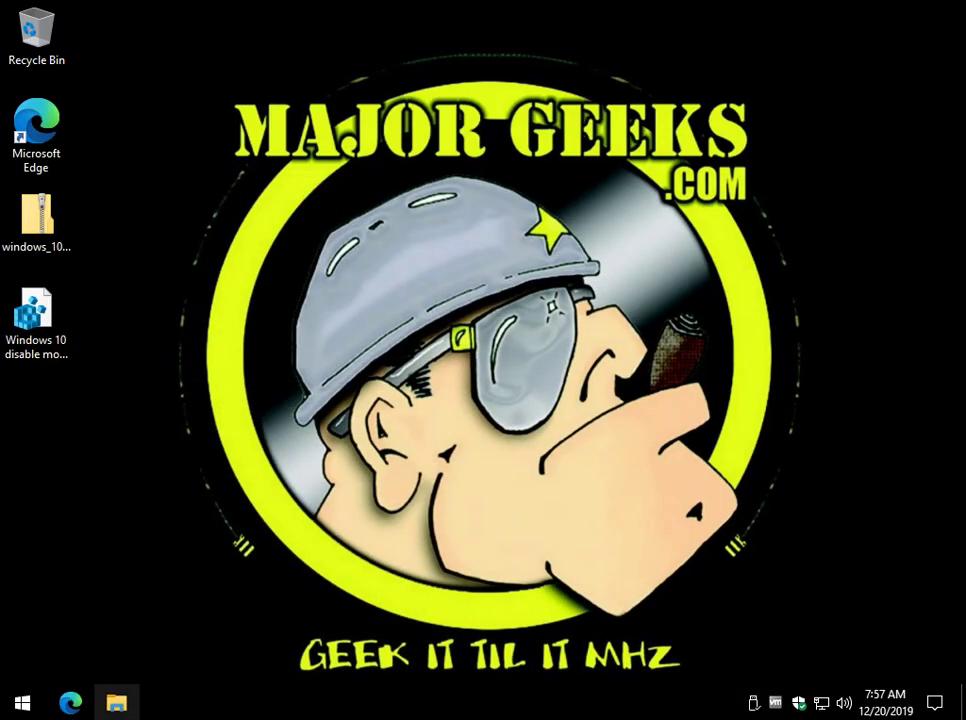
Run "Disable Taskbar Transparency in Windows 10.reg" from the folder and allow its entries into the registry
left_click(116, 703)
double_click(416, 257)
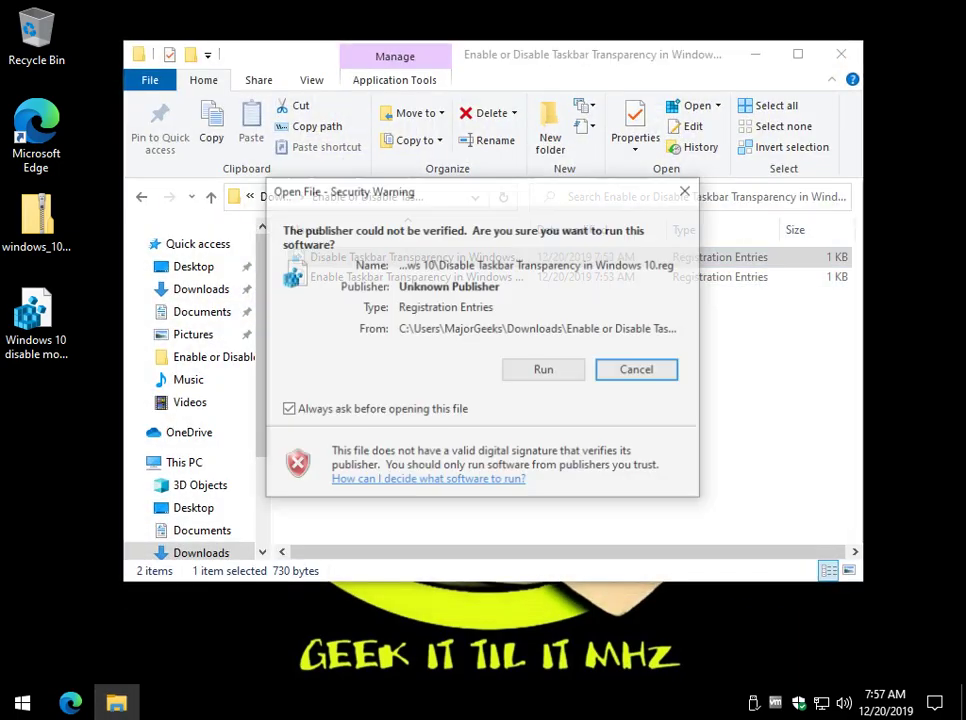
left_click(543, 369)
left_click(386, 469)
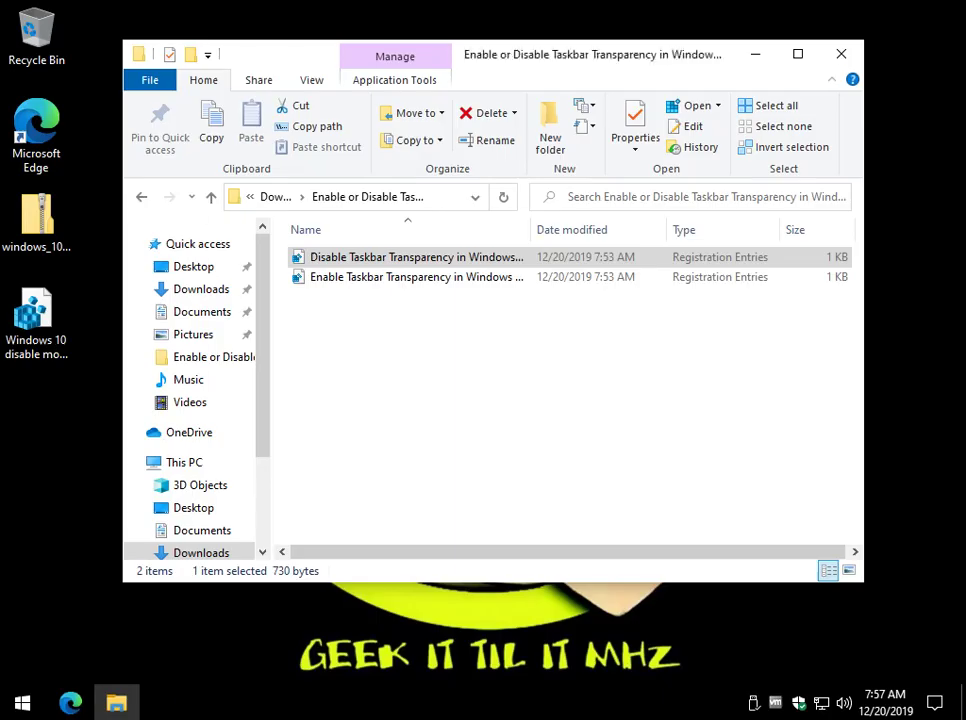
key("Return")
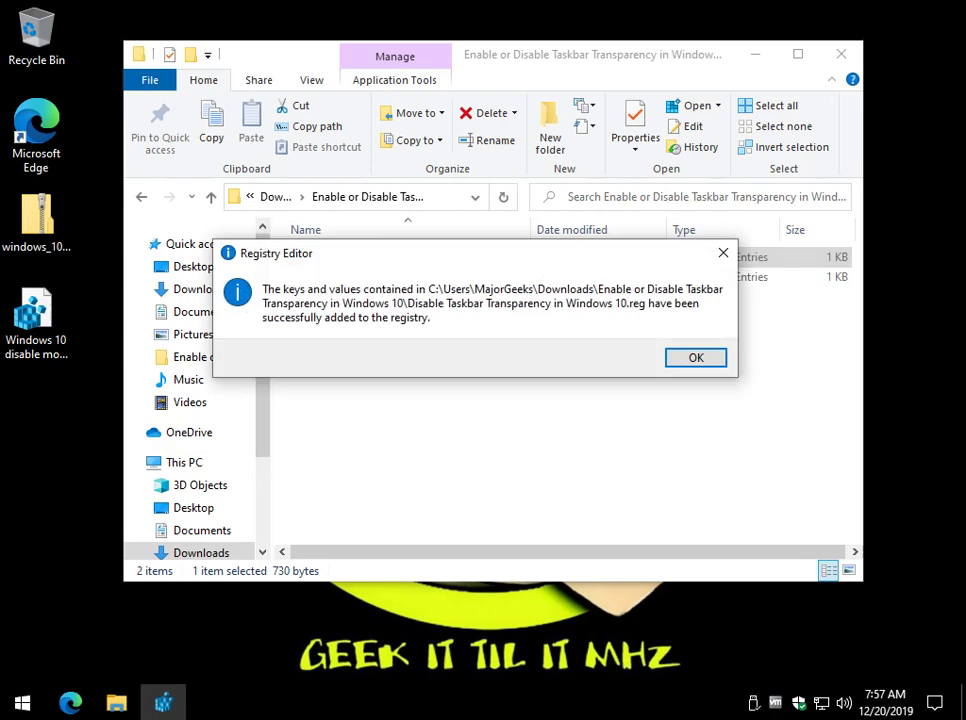
key("Return")
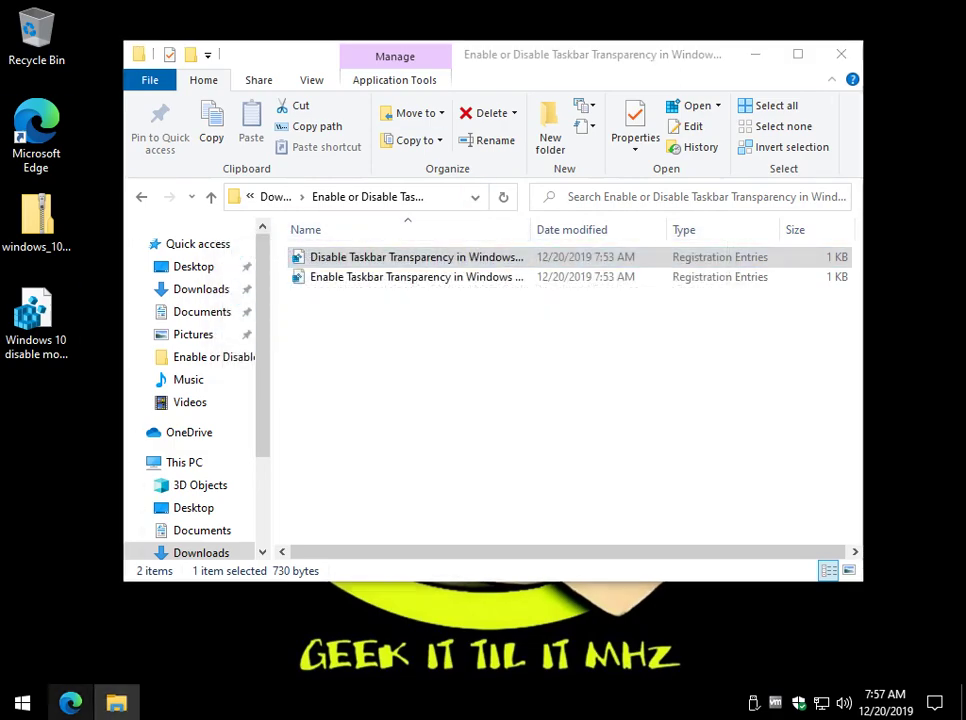
Switch to Edge and examine the taskbar with the browser window moved away and then maximized
left_click(70, 703)
mouse_move(540, 18)
left_mouse_down()
mouse_move(540, 118)
mouse_move(537, 37)
left_mouse_up()
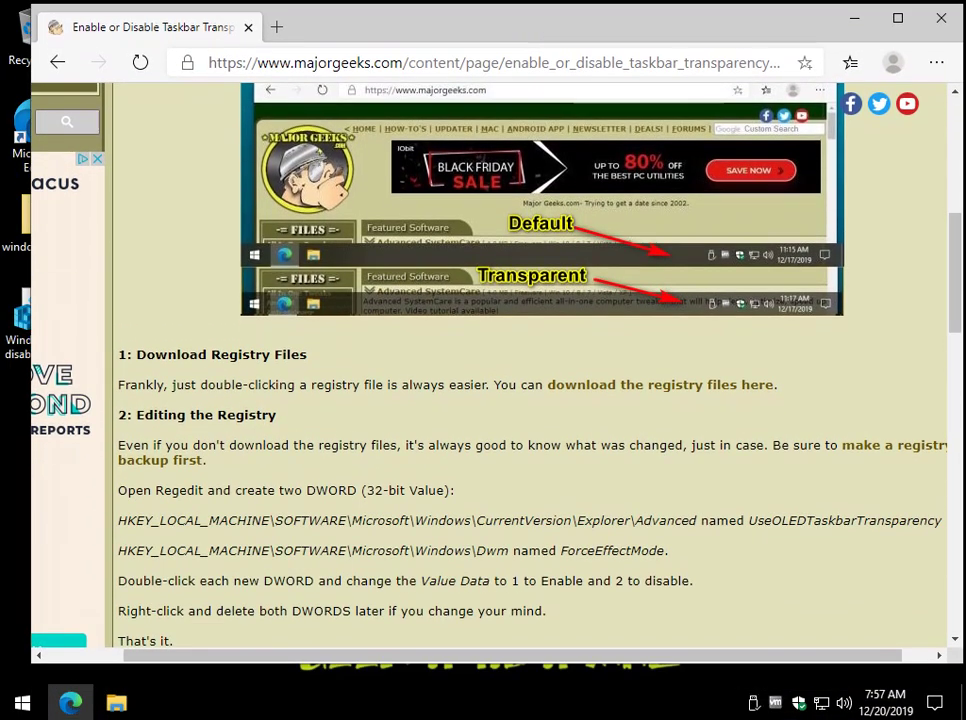
left_click(898, 18)
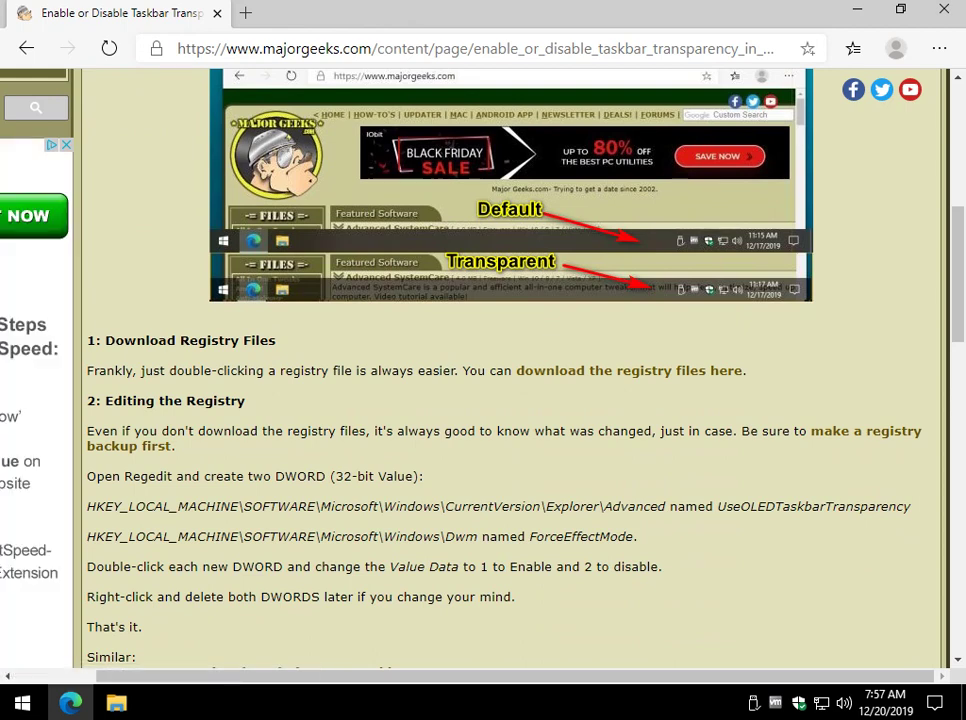
Launch Registry Editor with the regedit command and allow it to make changes to the device
key("super+r")
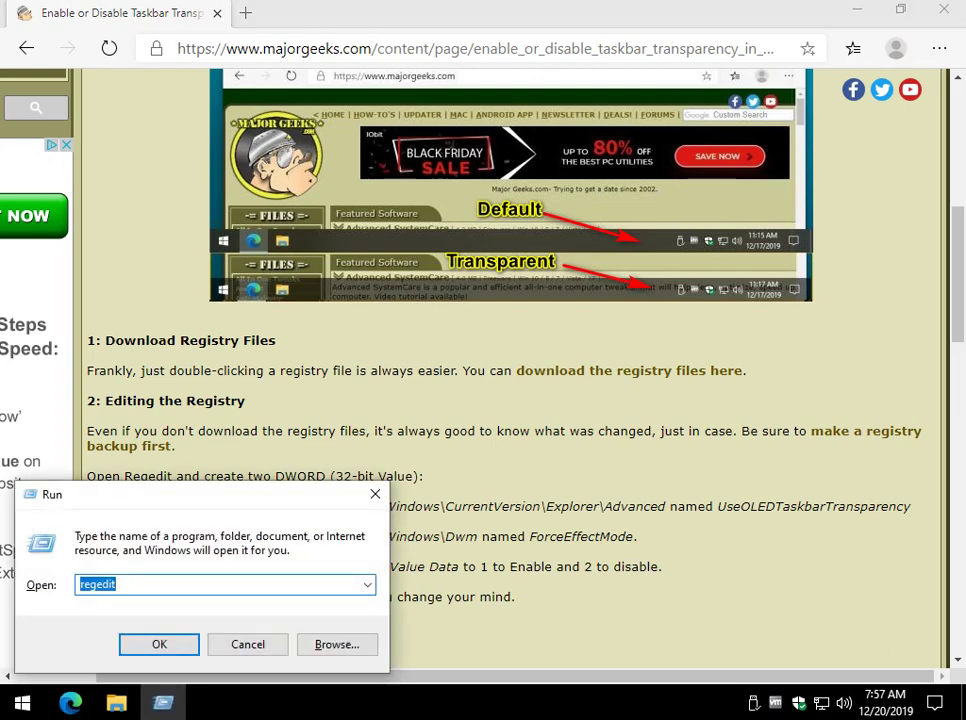
key("Return")
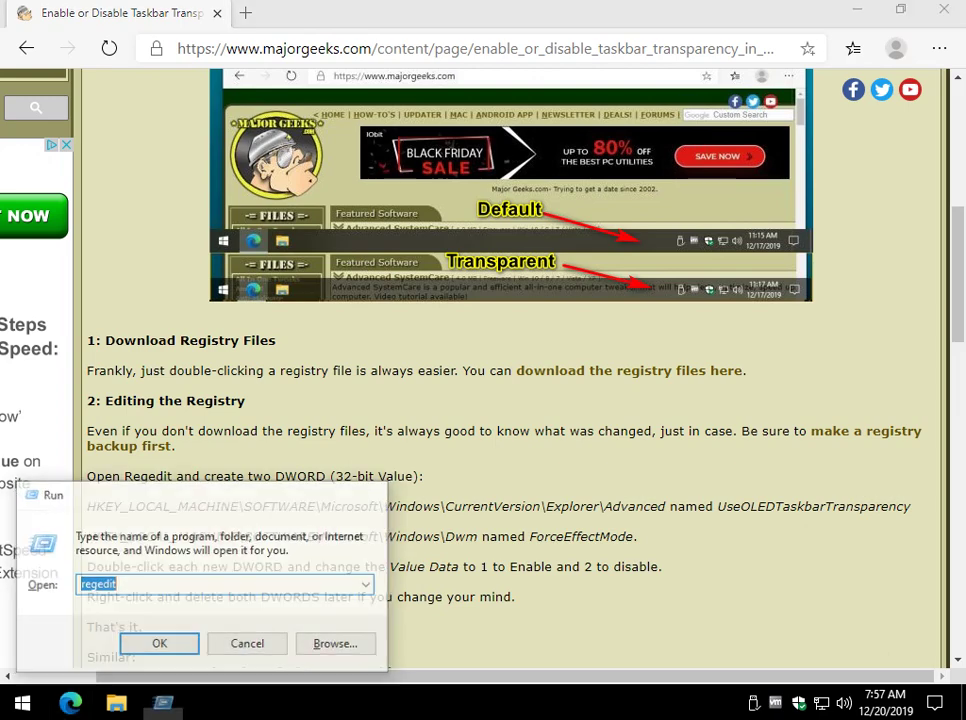
key("Left")
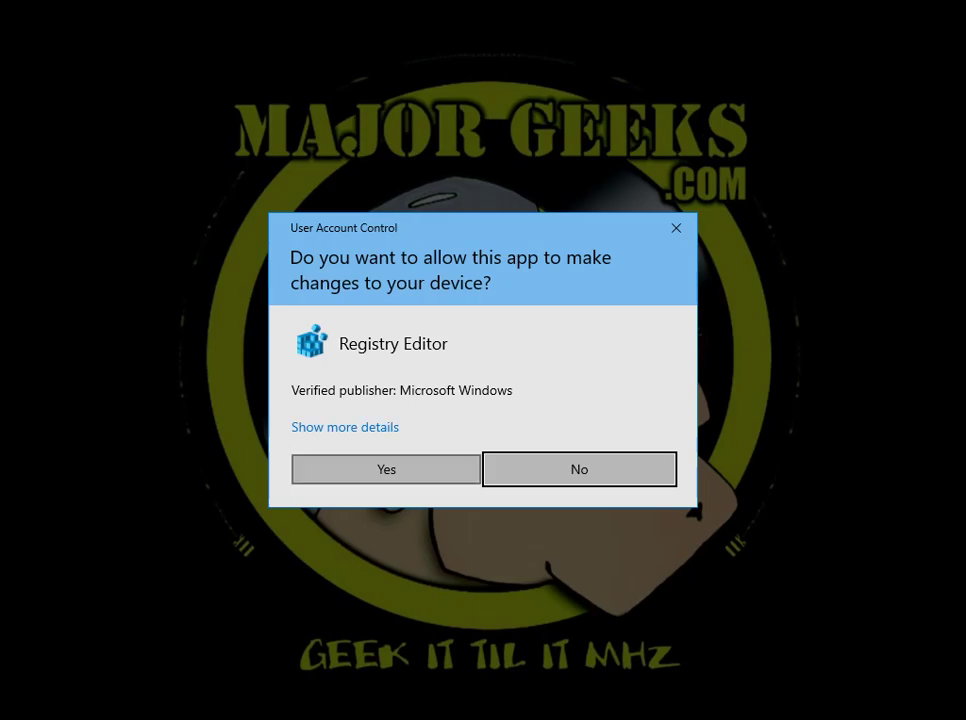
key("Return")
Switch back to the Edge article and copy the whole line with the first registry path, ending in UseOLEDTaskbarTransparency
key("alt+Tab")
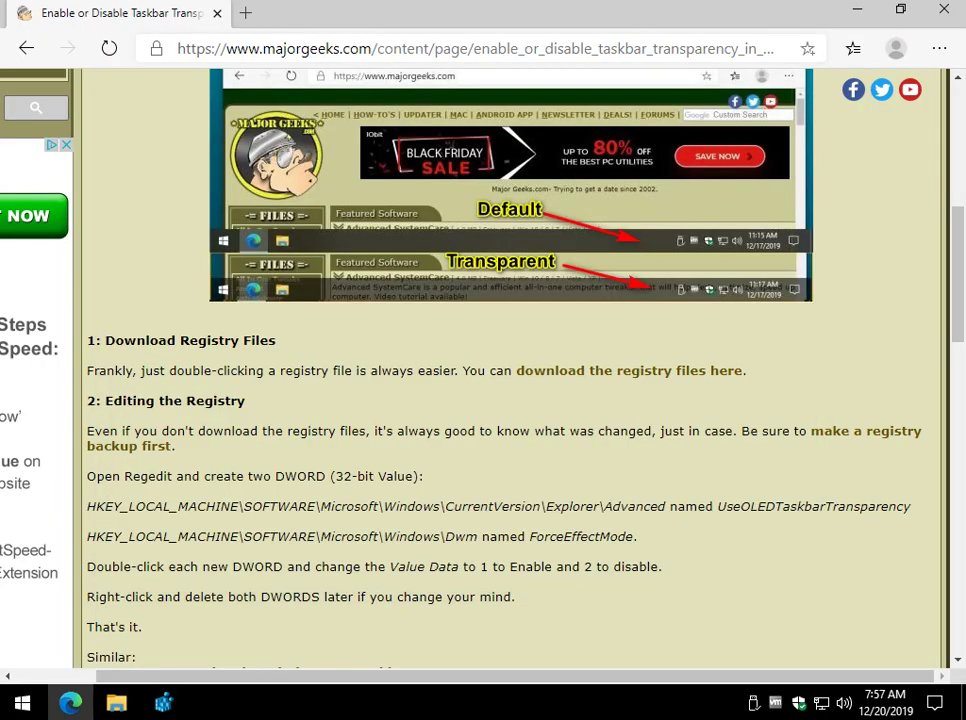
left_click_drag(86, 506, 908, 506)
right_click(510, 510)
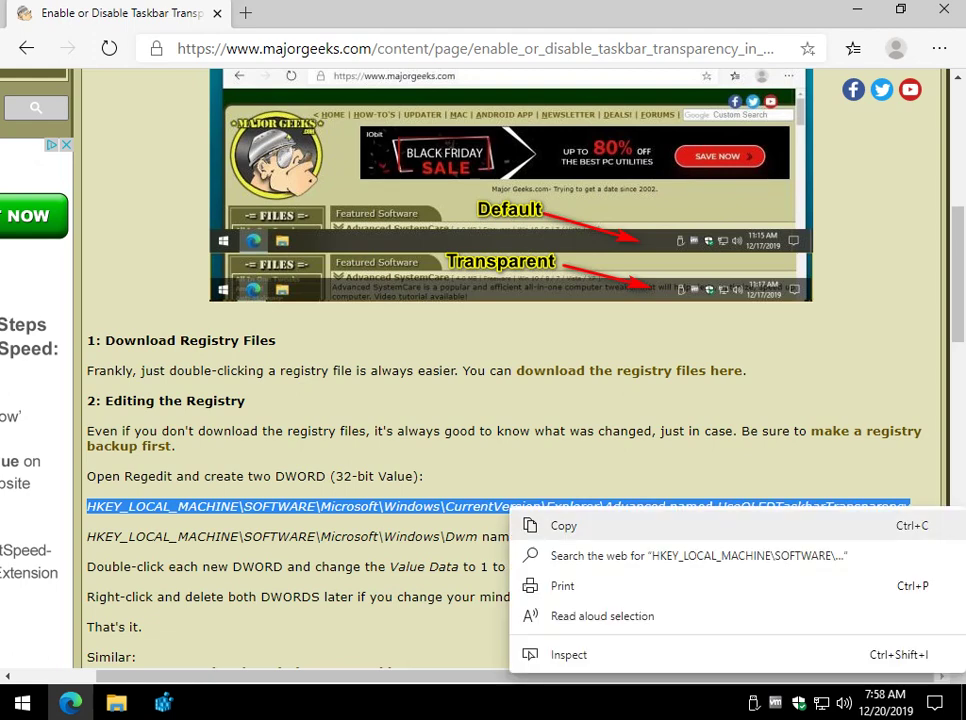
left_click(564, 525)
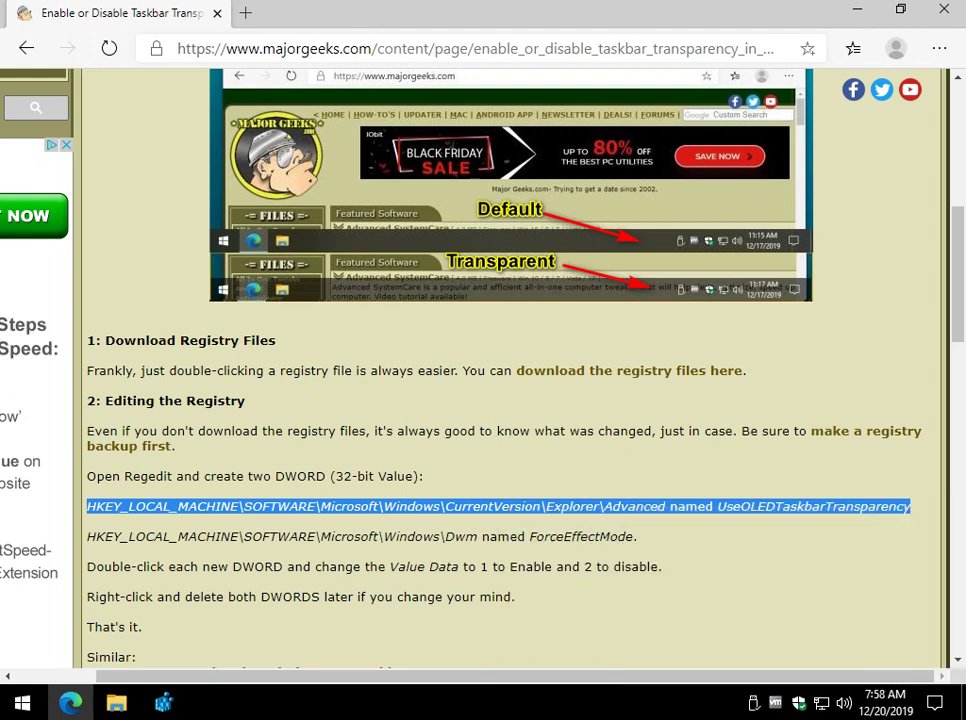
Go to HKEY_LOCAL_MACHINE\SOFTWARE\Microsoft\Windows\CurrentVersion\Explorer\Advanced in Registry Editor, using the copied path
left_click(163, 703)
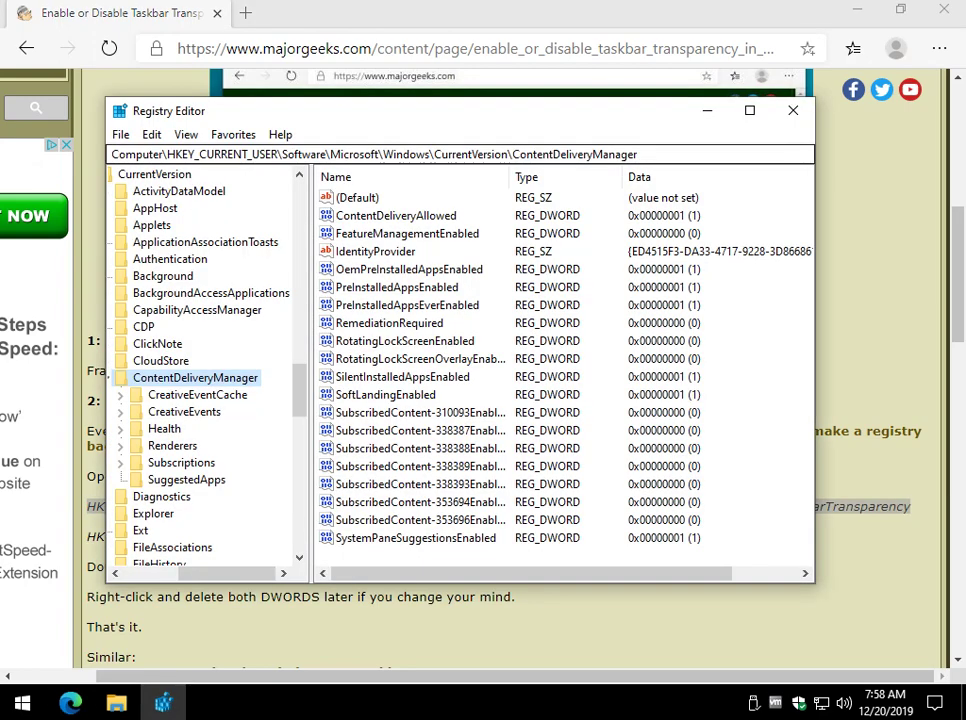
left_click_drag(655, 155, 55, 156)
key("ctrl+v")
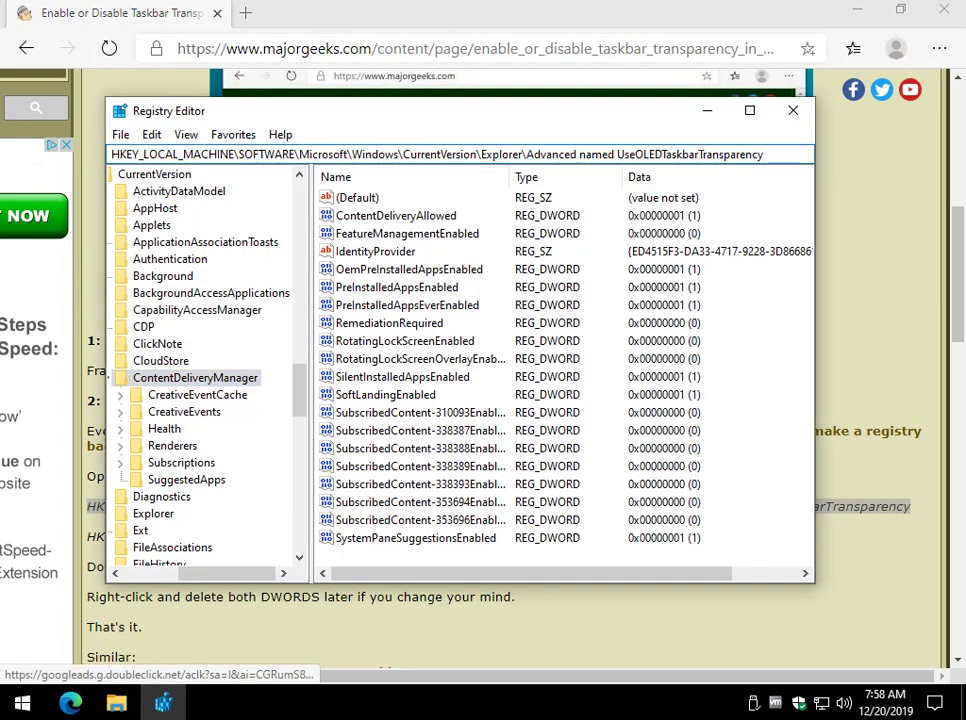
key("Return")
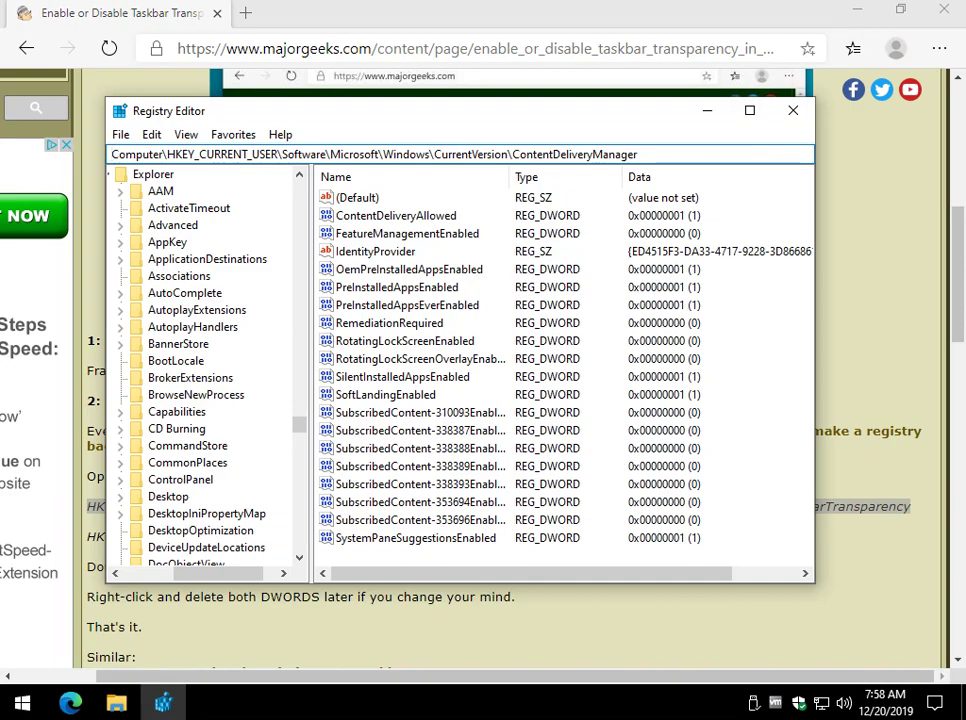
left_click_drag(625, 124, 635, 84)
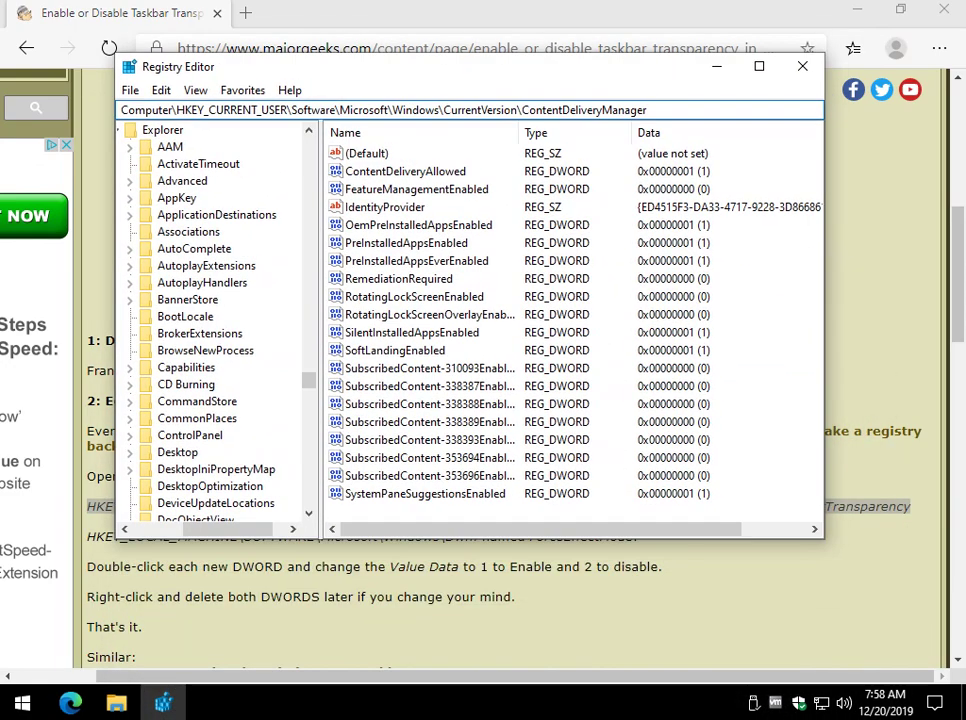
left_click(182, 181)
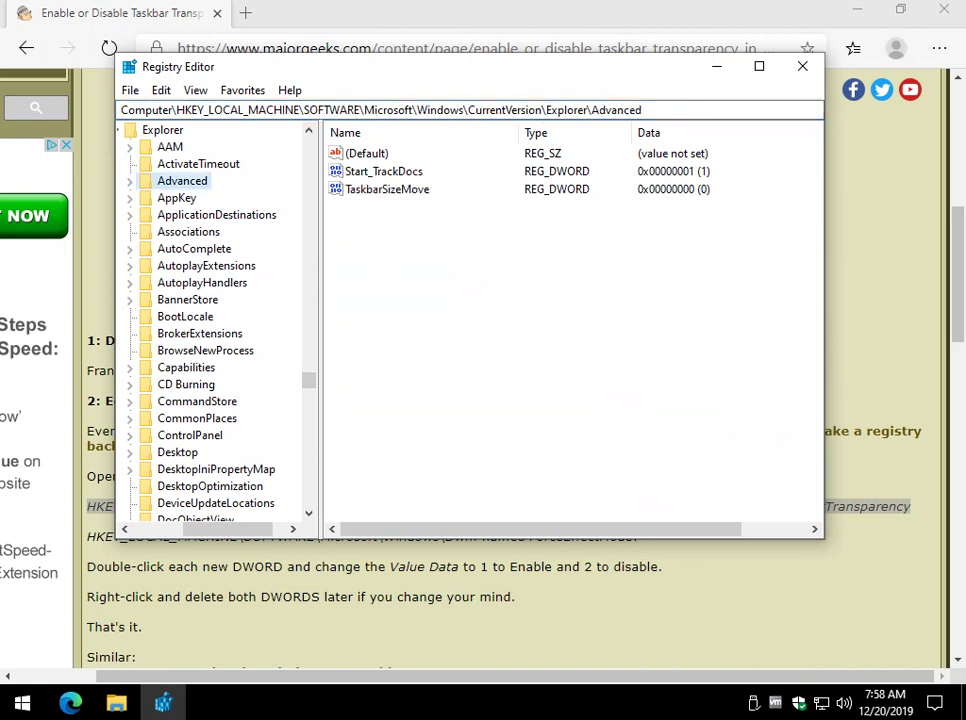
Copy the value name UseOLEDTaskbarTransparency from the Edge article and return to the Advanced key in Registry Editor
left_click(878, 536)
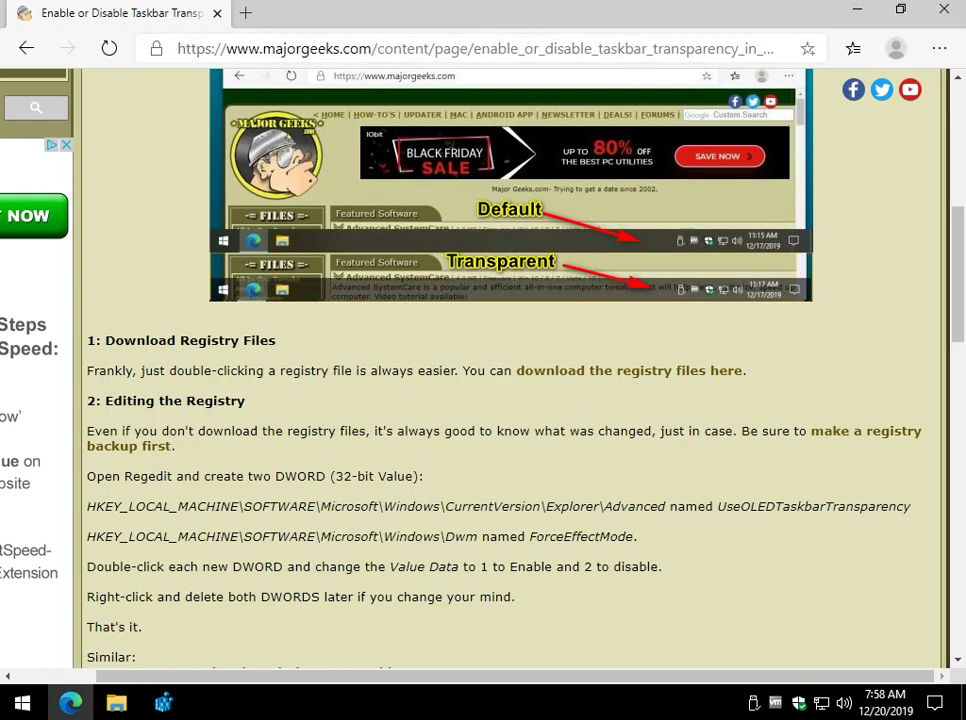
left_click_drag(717, 506, 916, 506)
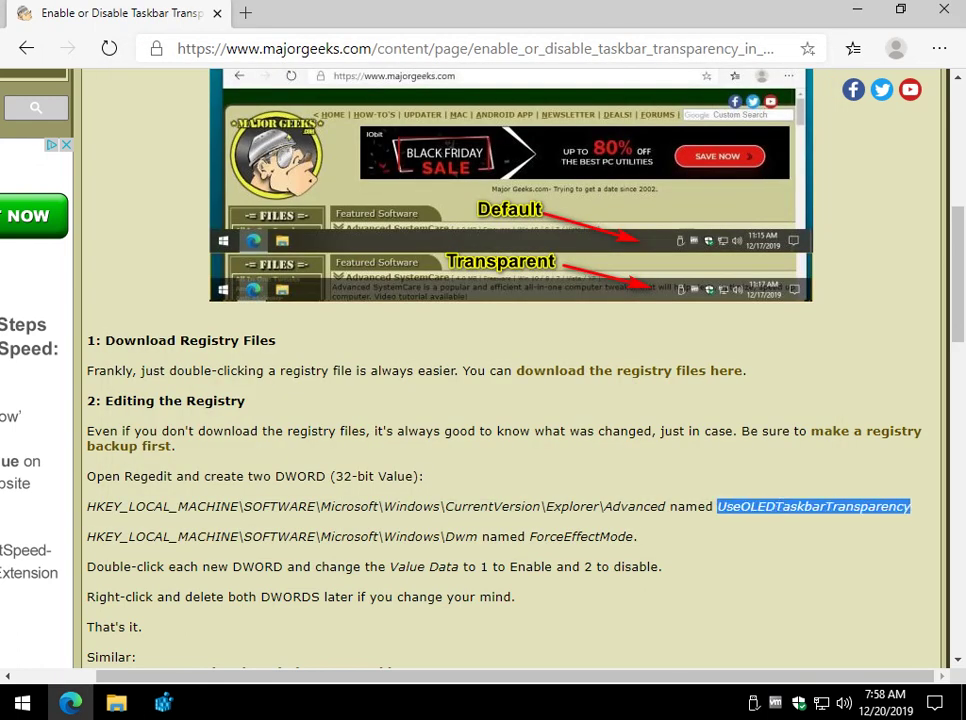
right_click(916, 507)
left_click(760, 528)
left_click(163, 703)
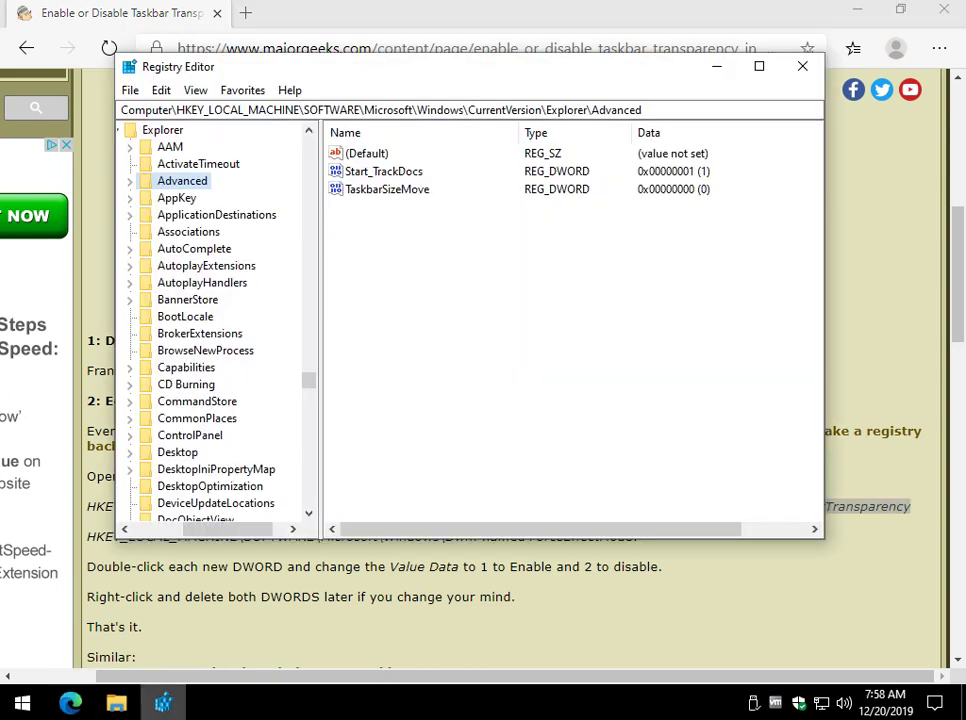
Create a DWORD (32-bit) value named UseOLEDTaskbarTransparency in the Advanced key and set its value data to 1
right_click(391, 311)
mouse_move(440, 320)
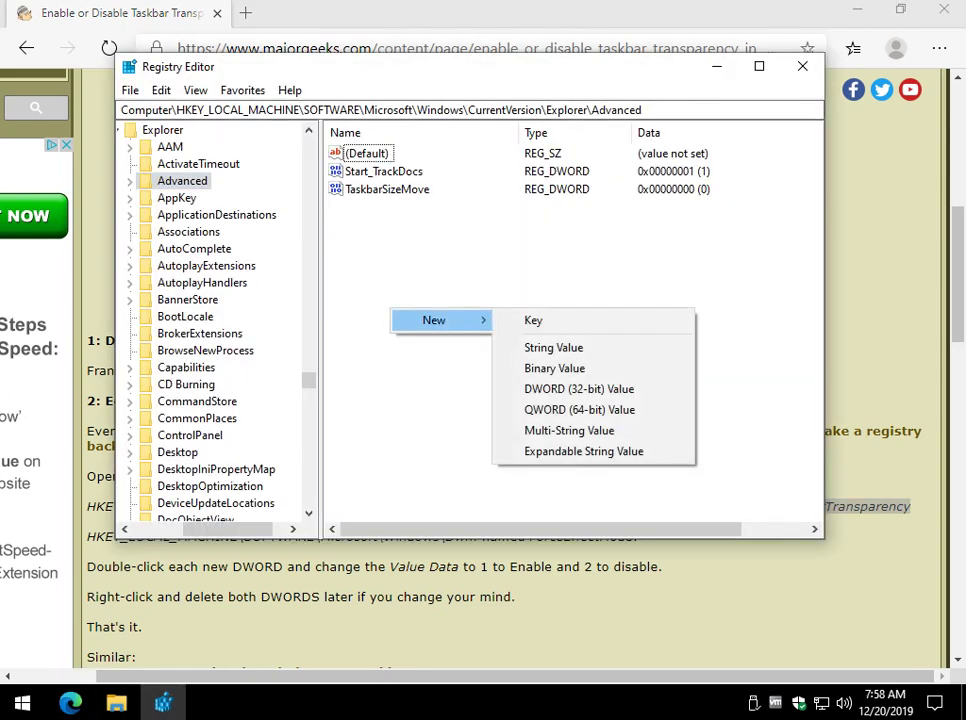
left_click(578, 389)
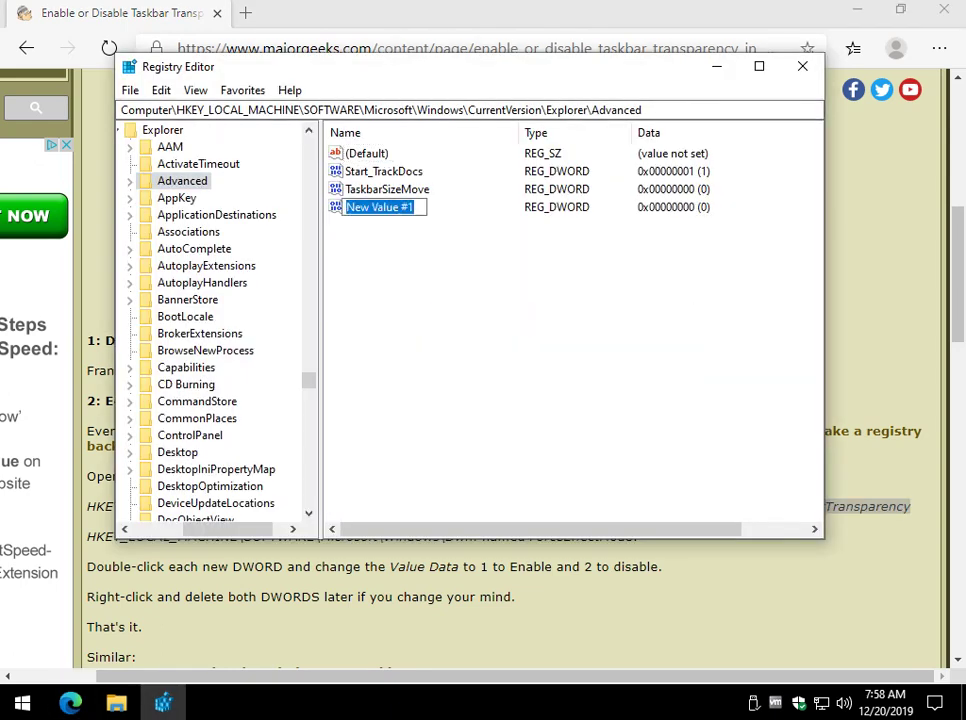
key("ctrl+v")
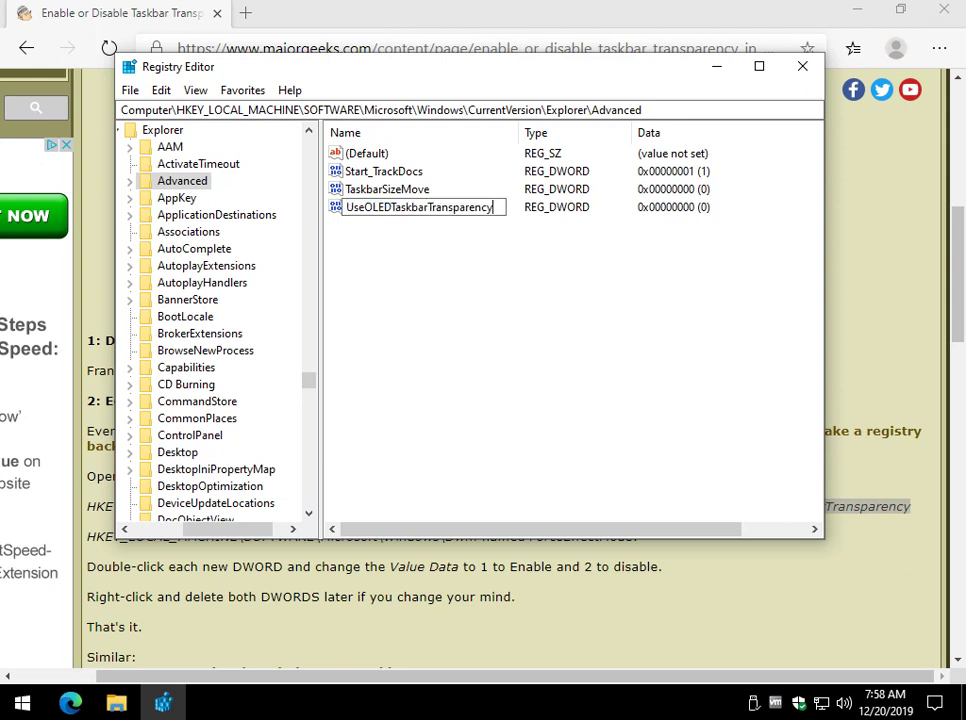
key("Return")
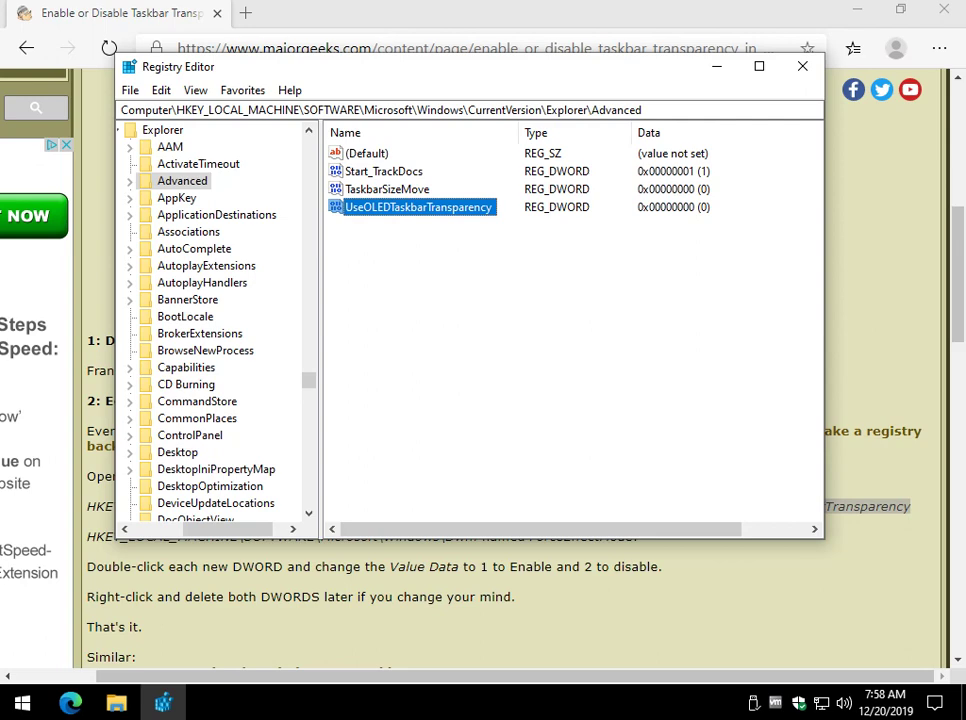
key("Return")
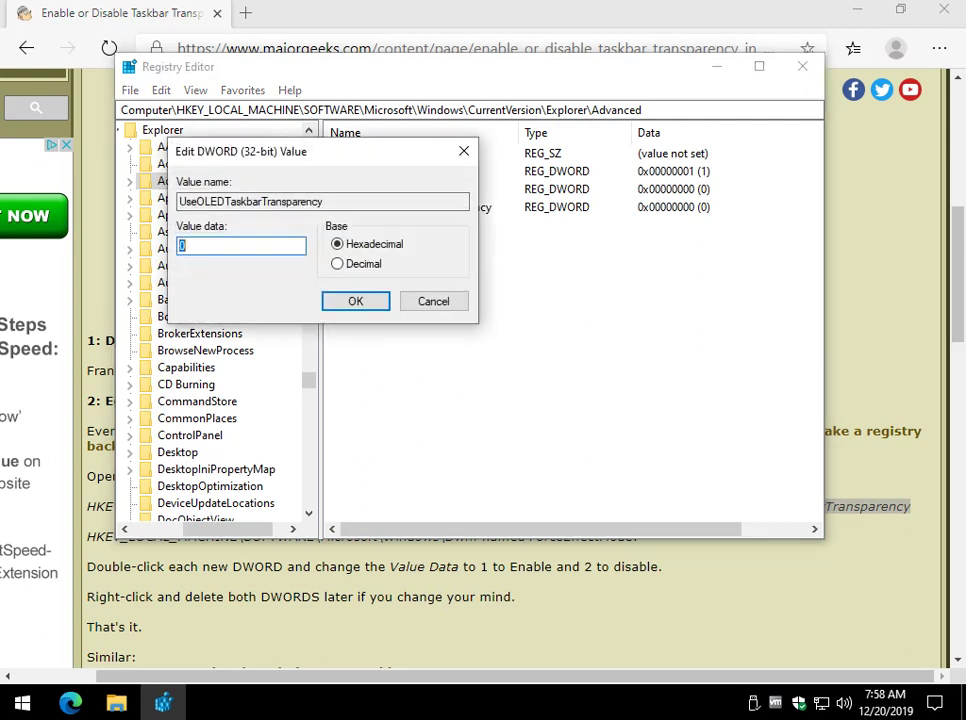
type("1")
key("Return")
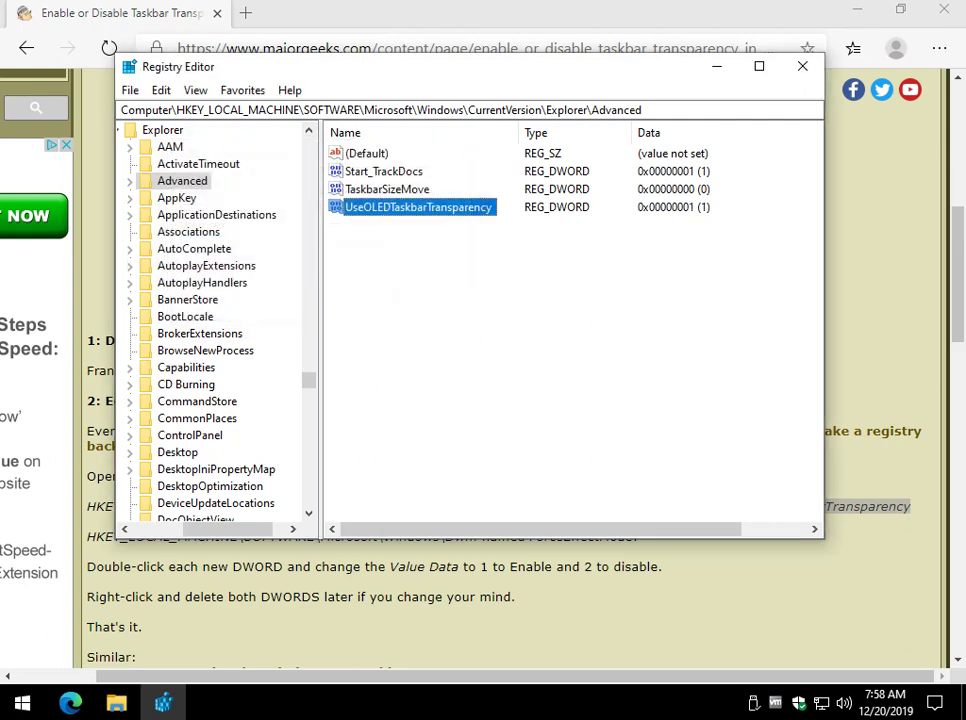
Copy the second registry path from the Edge article and go to HKEY_LOCAL_MACHINE\SOFTWARE\Microsoft\Windows\Dwm in Registry Editor
key("alt+Tab")
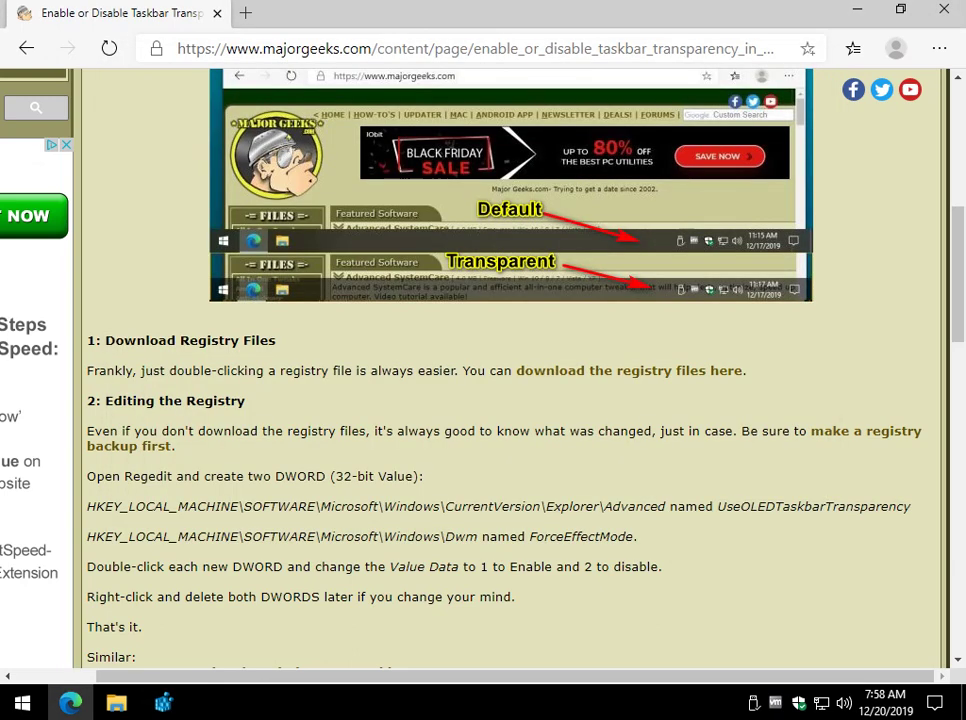
left_click_drag(87, 536, 477, 537)
right_click(474, 538)
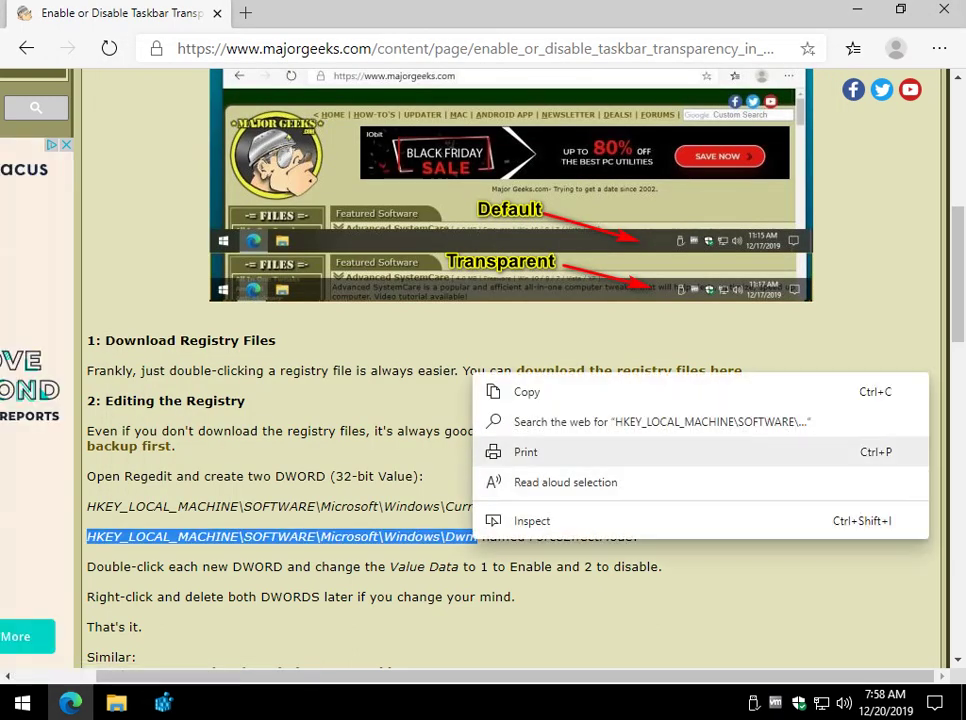
left_click(526, 392)
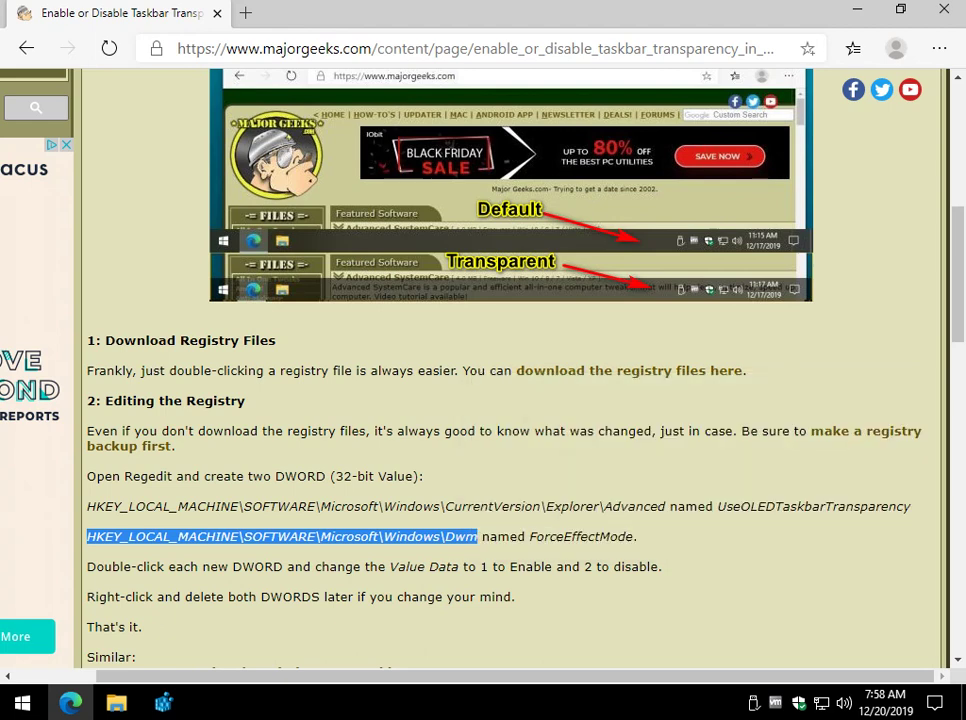
key("alt+Tab")
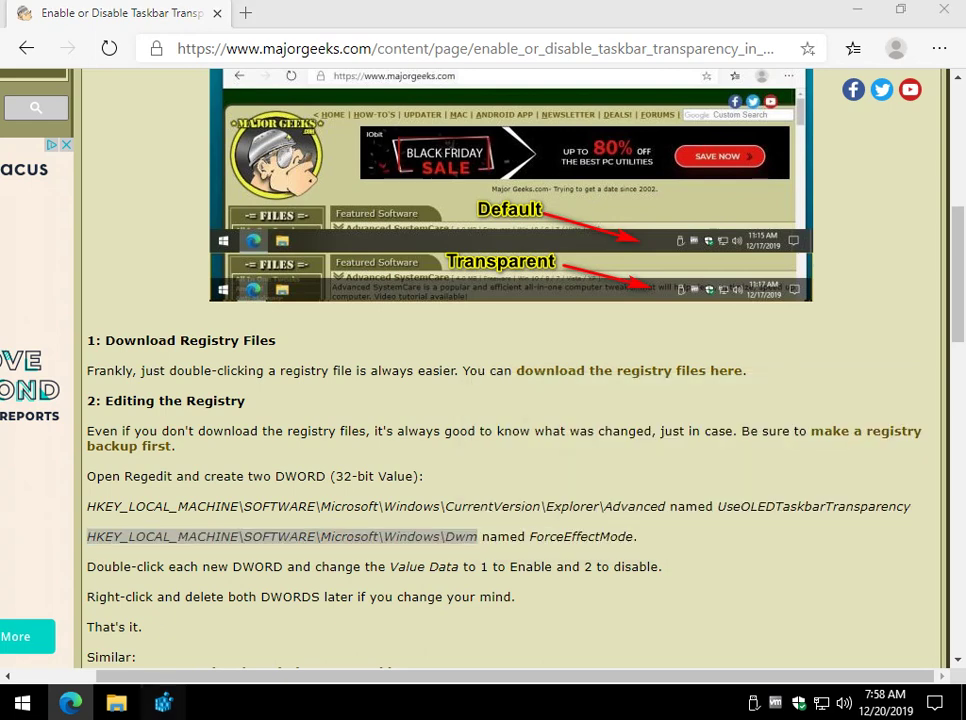
key("ctrl+l")
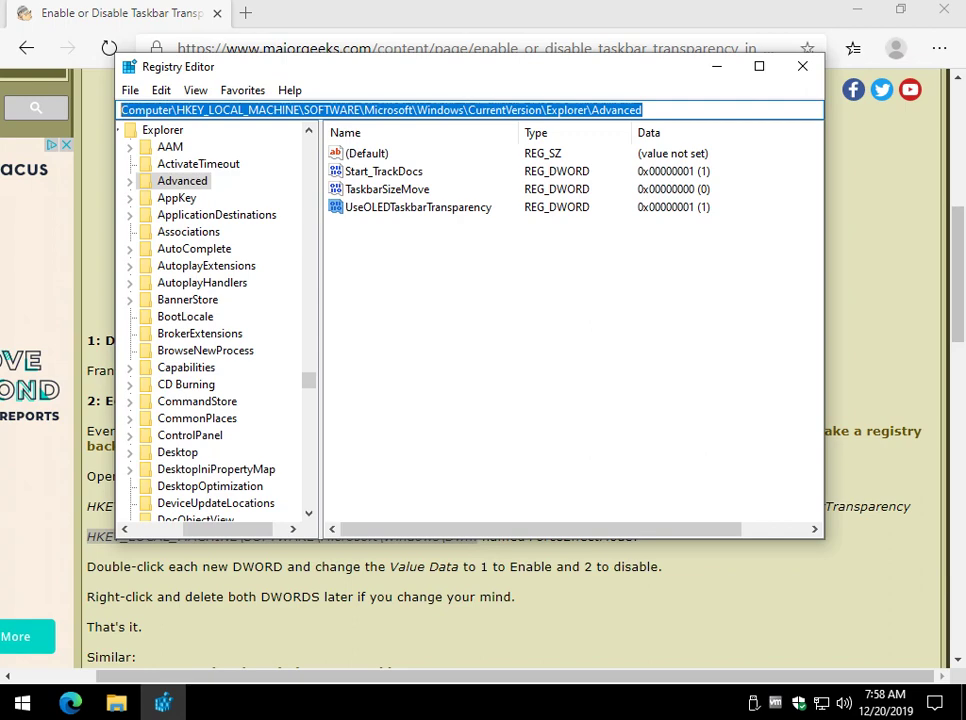
key("ctrl+v")
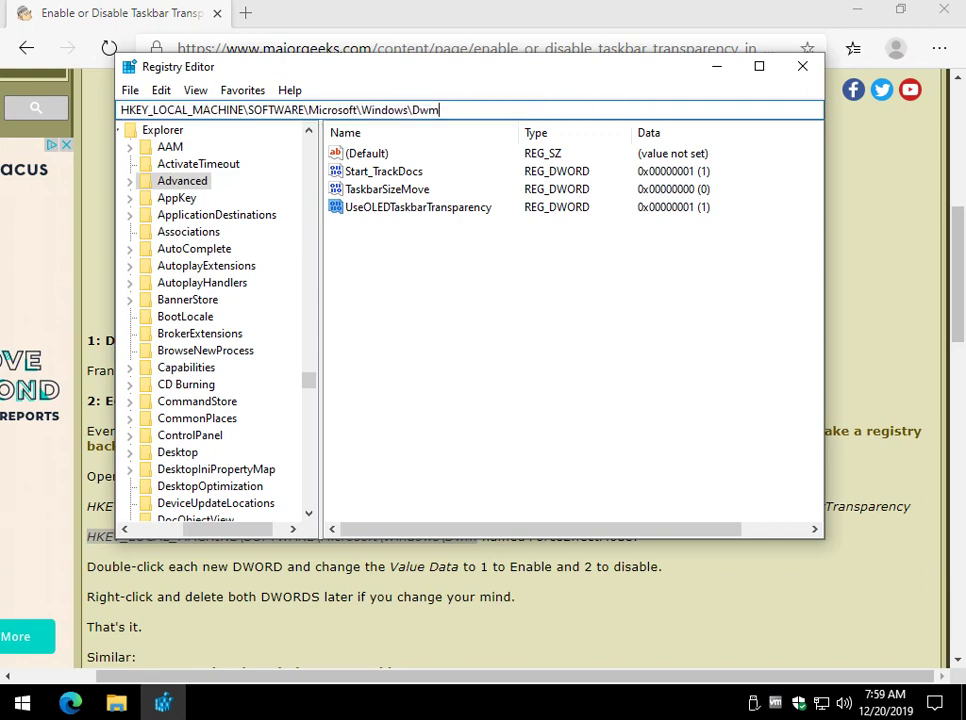
key("Return")
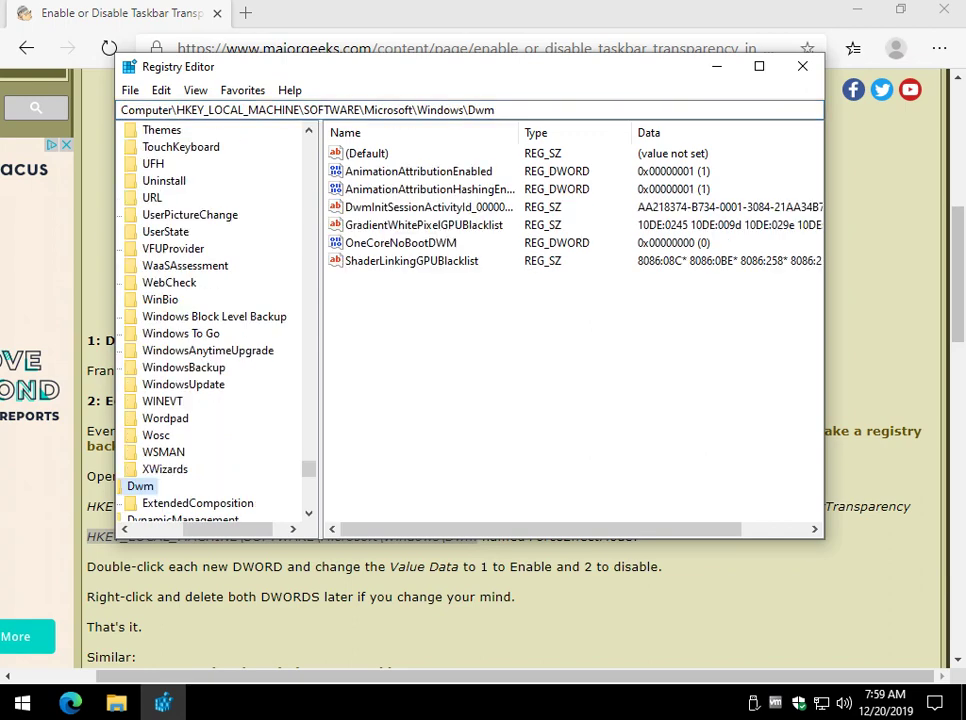
Copy the value name ForceEffectMode from the Edge article and return to the Dwm key in Registry Editor
key("alt+Tab")
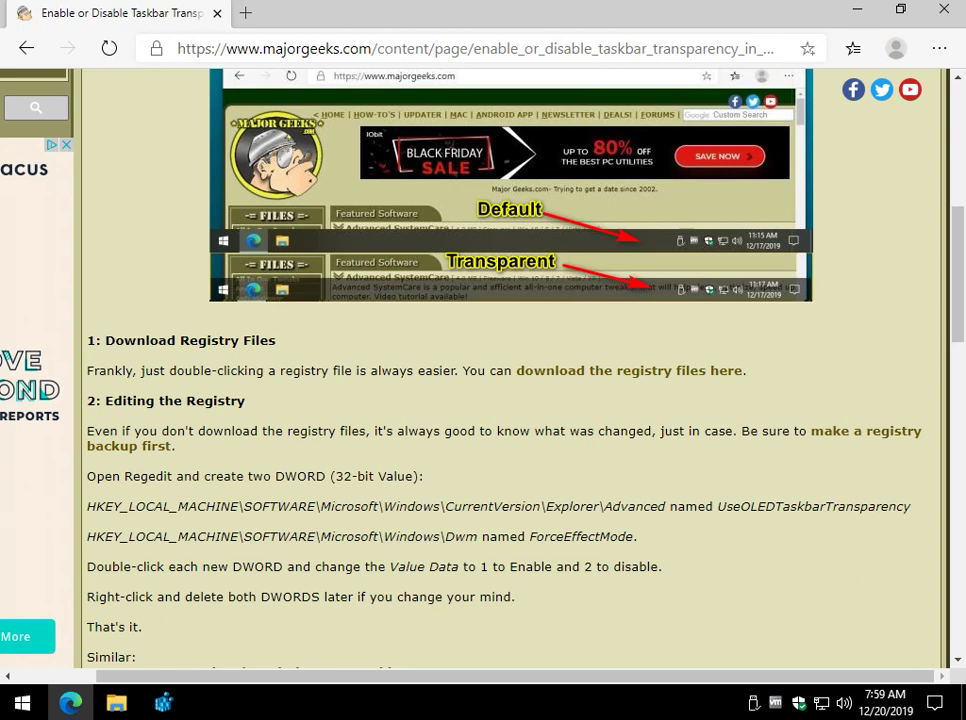
left_click_drag(529, 537, 634, 537)
right_click(618, 536)
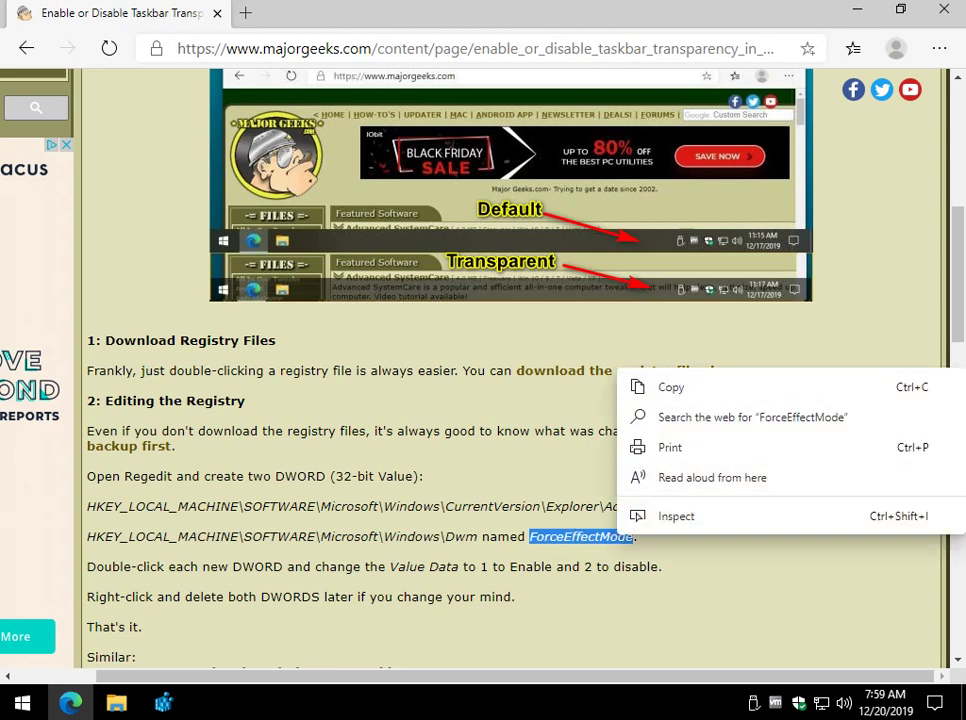
key("ctrl+c")
key("alt+Tab")
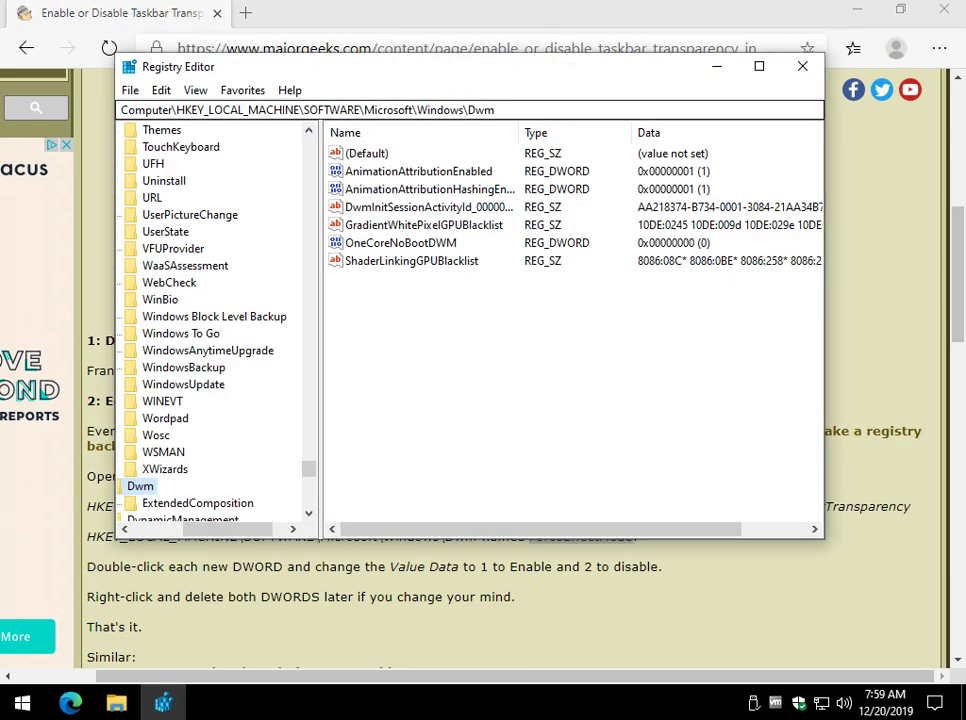
Create a DWORD (32-bit) value named ForceEffectMode in the Dwm key with value data 1 and close Registry Editor
right_click(473, 287)
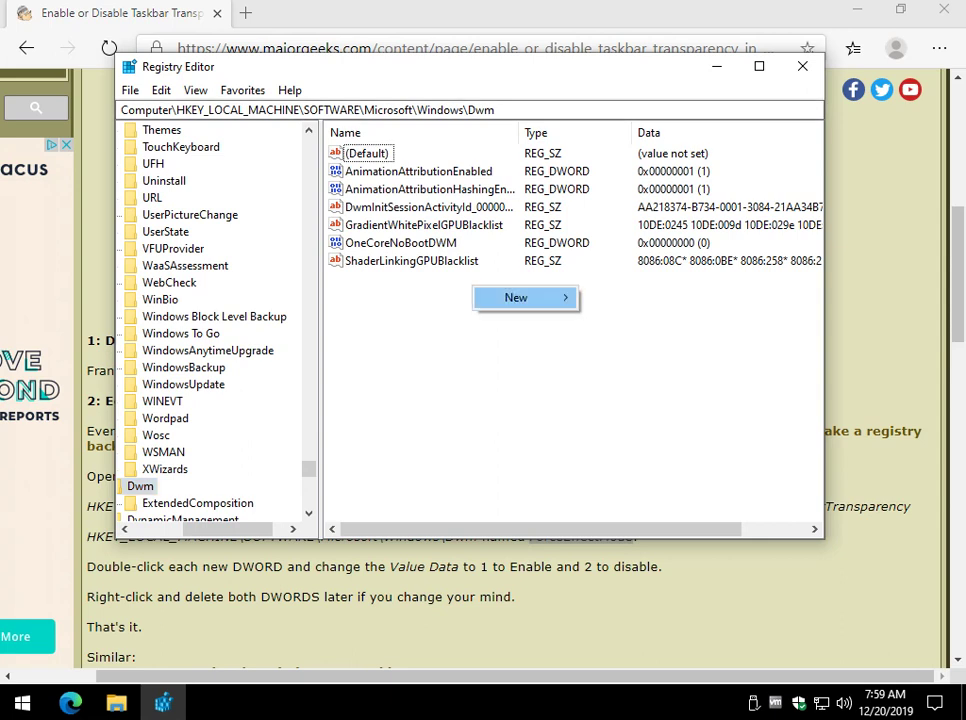
mouse_move(517, 297)
left_click(640, 367)
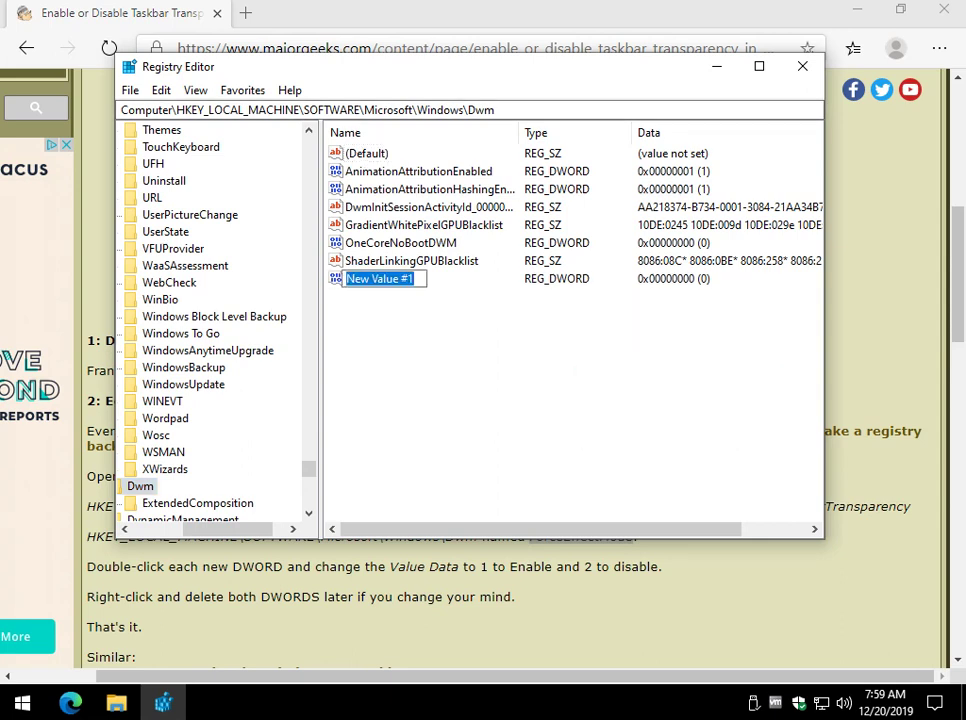
key("ctrl+v")
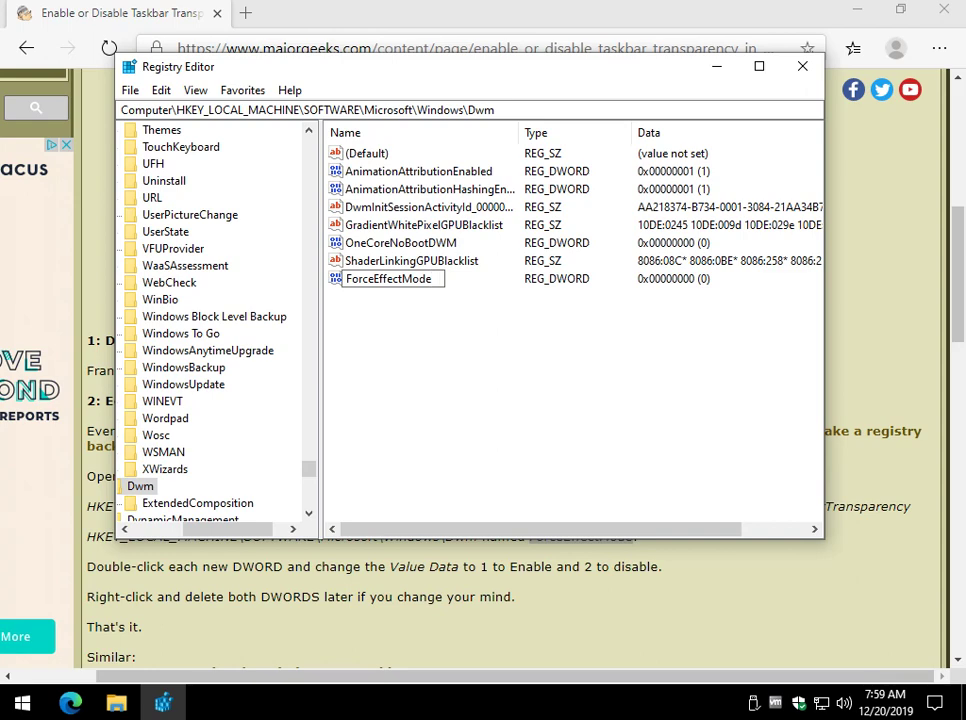
key("Return")
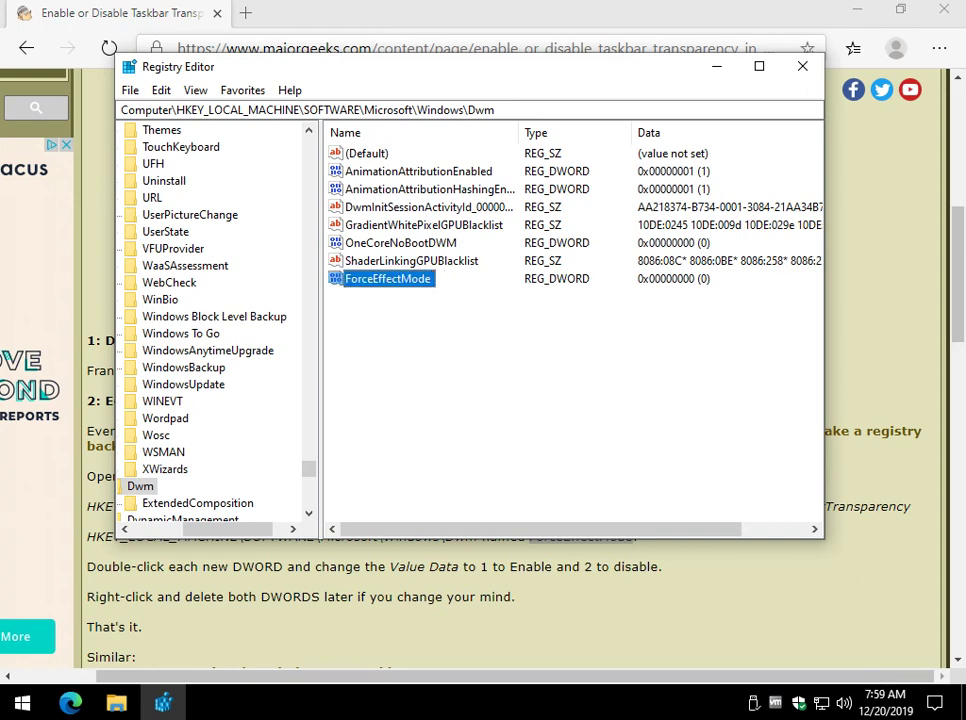
key("Return")
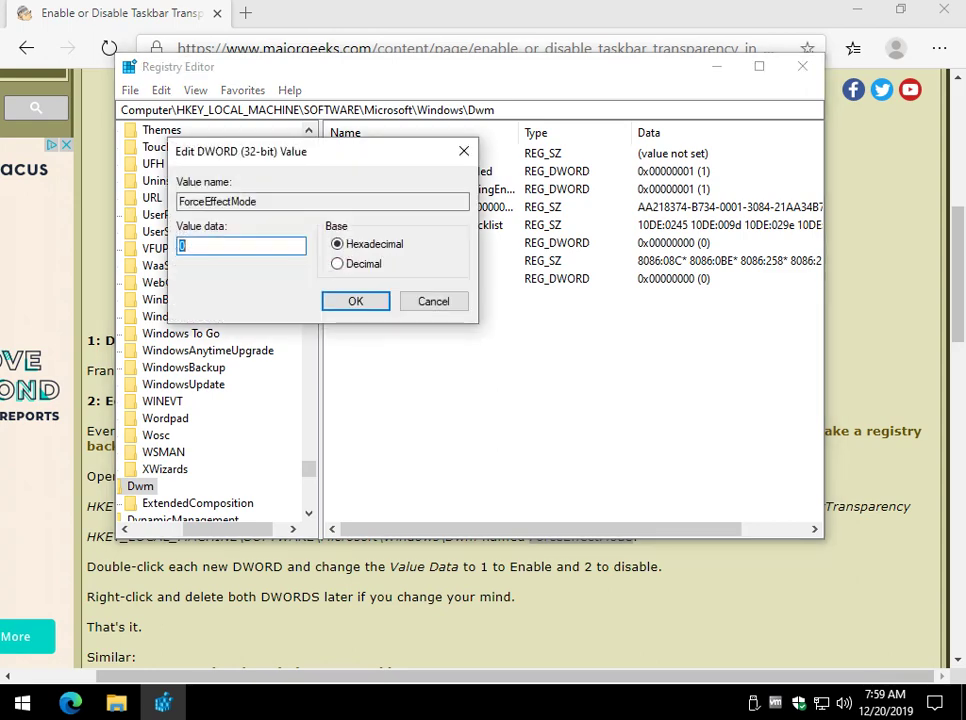
type("1")
key("Return")
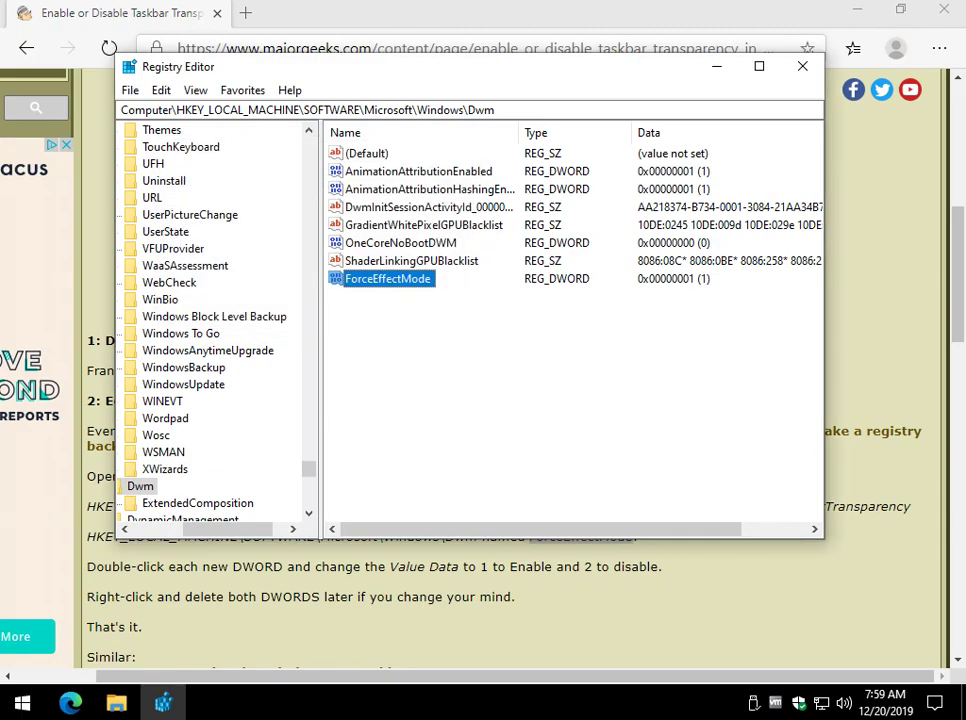
key("alt+F4")
left_click_drag(718, 15, 694, 2)
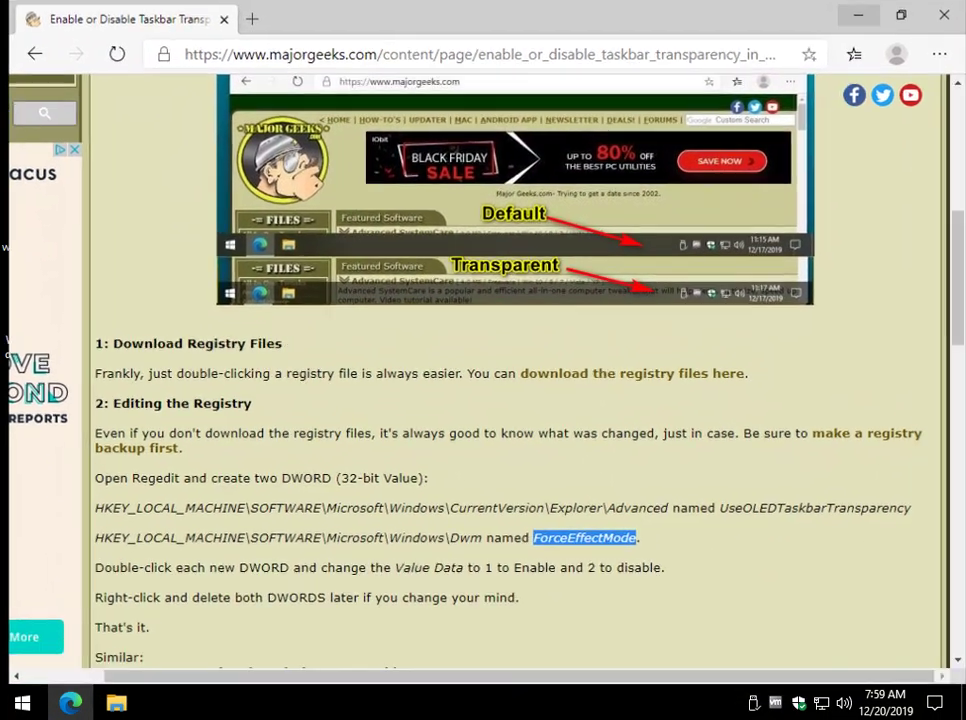
scroll(480, 400, "down", 2)
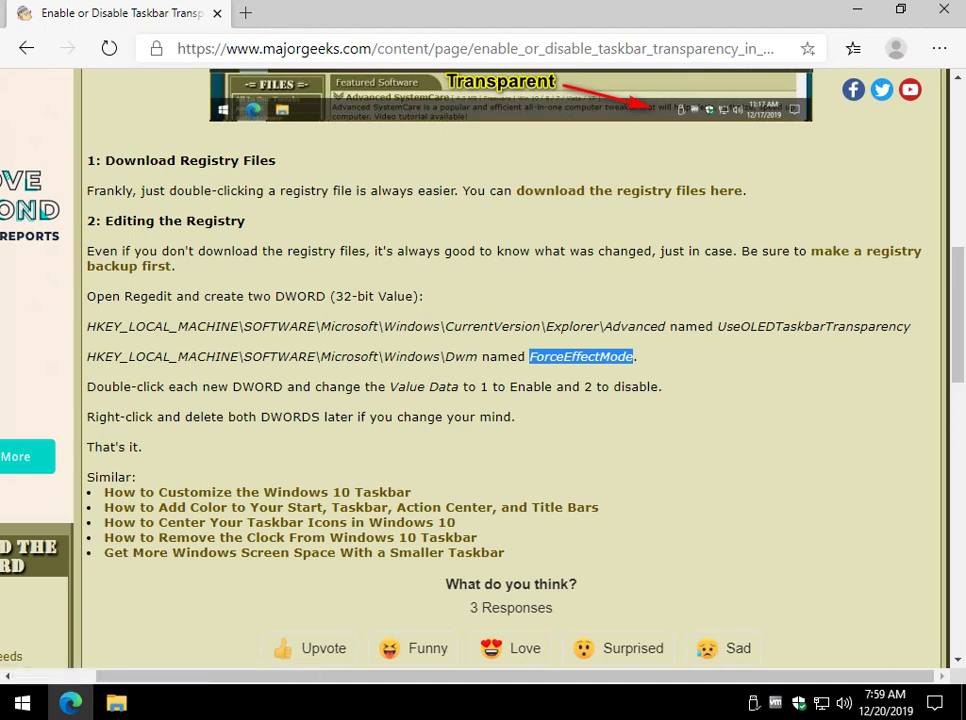
left_click(581, 357)
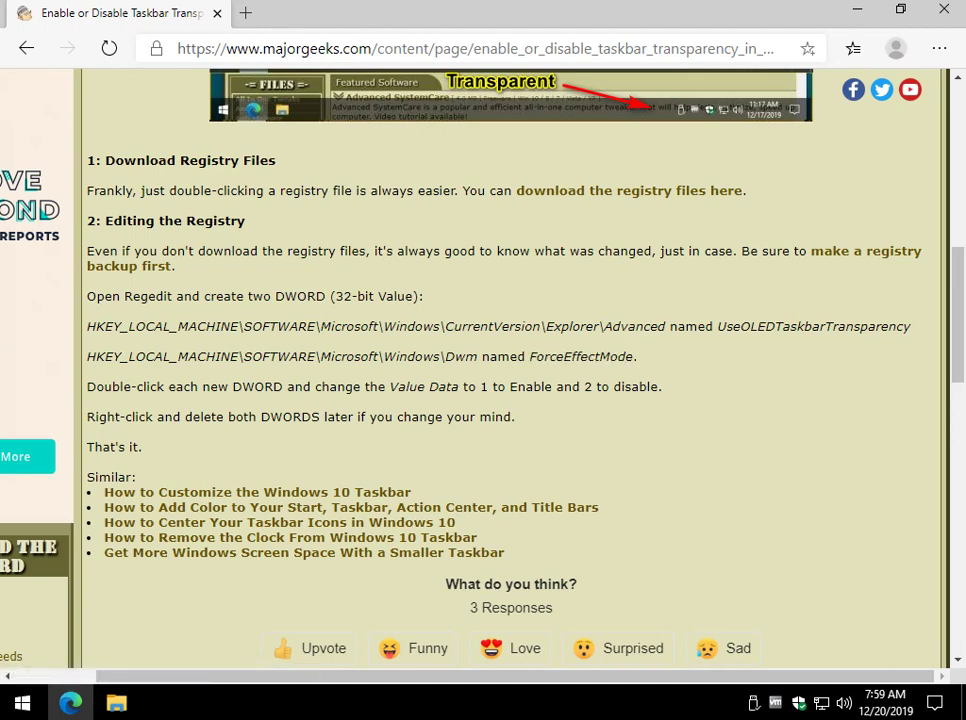
right_click(425, 361)
left_click(423, 362)
Reopen Registry Editor with the regedit command, allowing changes to the device, and view the available actions for ForceEffectMode in the Dwm key
key("super+r")
key("End")
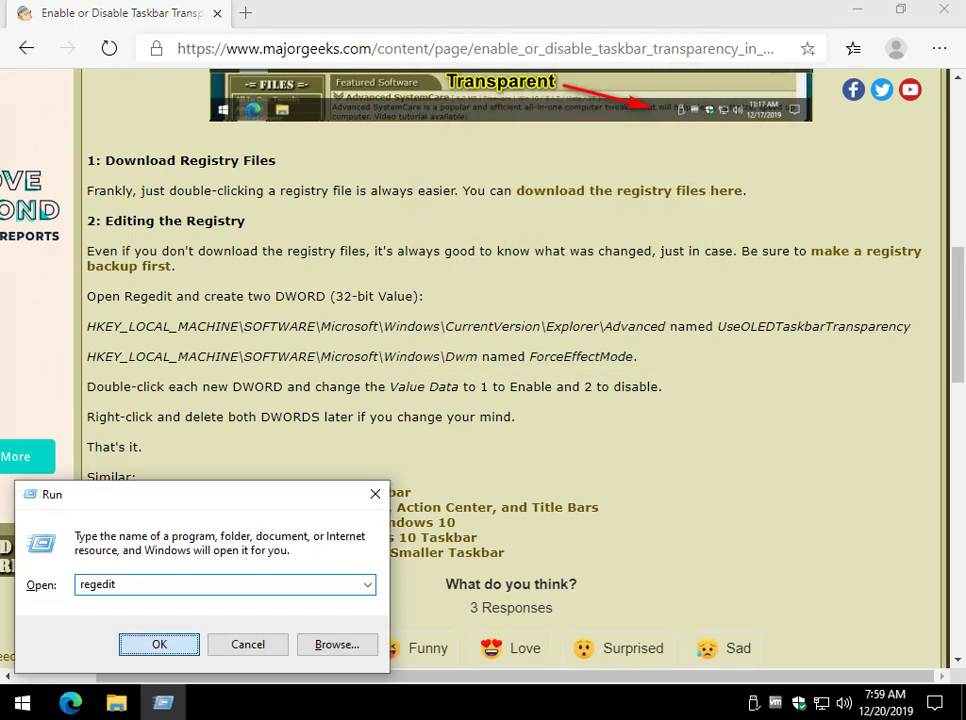
key("Return")
key("alt+y")
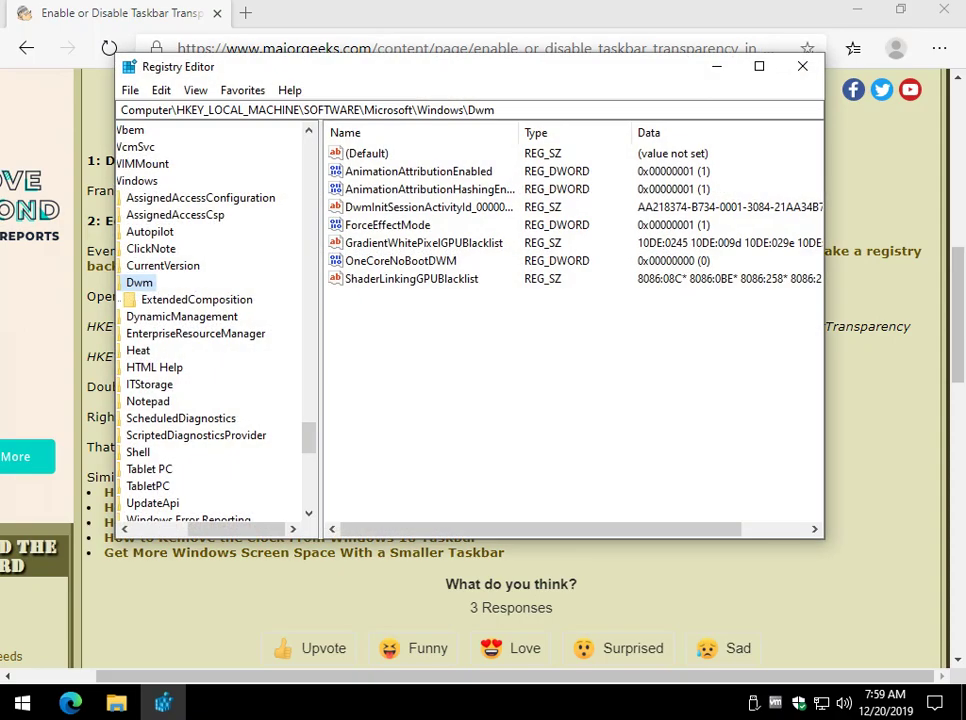
left_click_drag(518, 78, 555, 27)
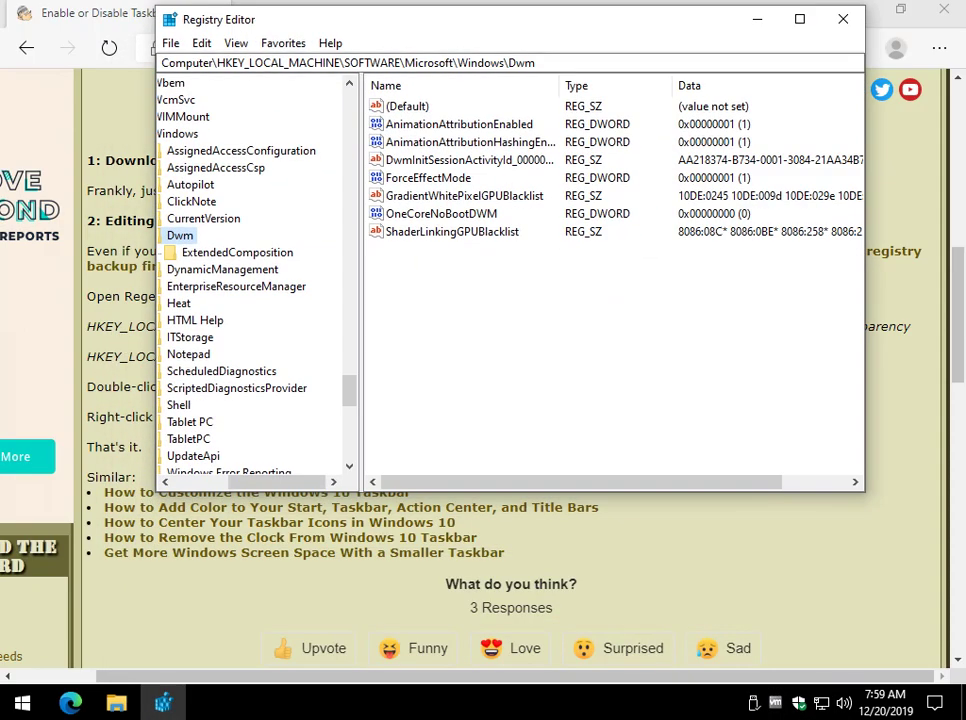
left_click(428, 178)
right_click(452, 178)
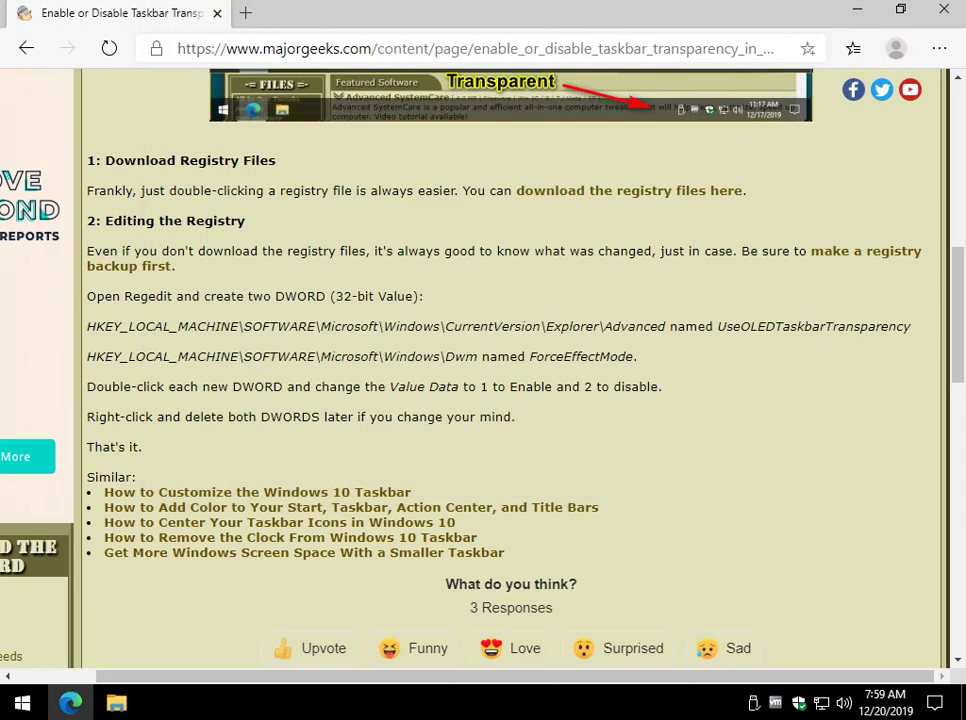
scroll(483, 360, "up", 3)
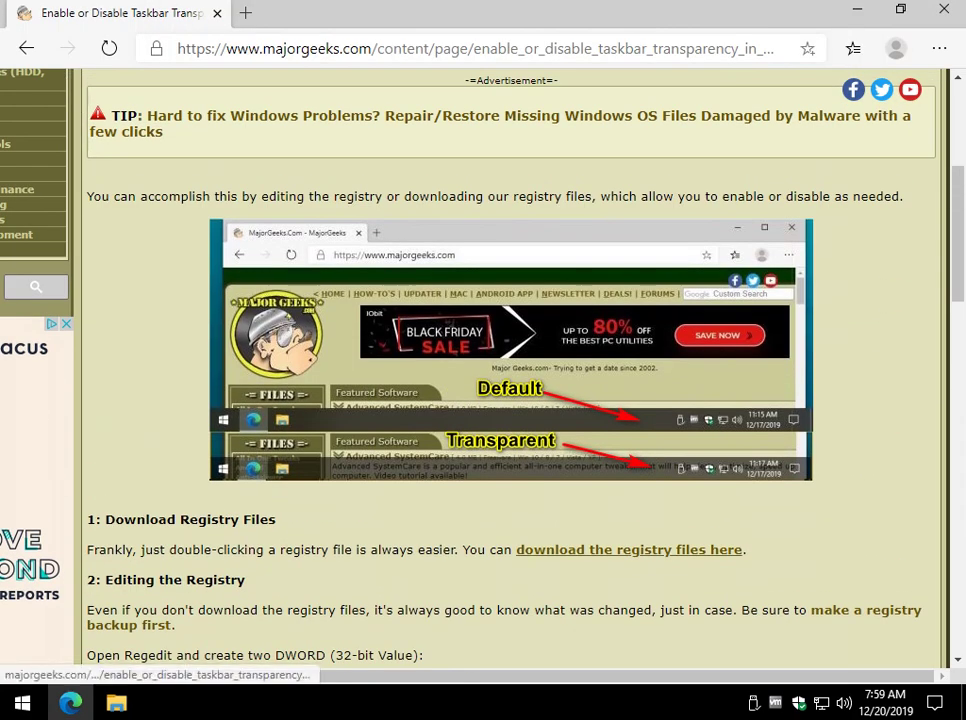
scroll(629, 549, "up", 3)
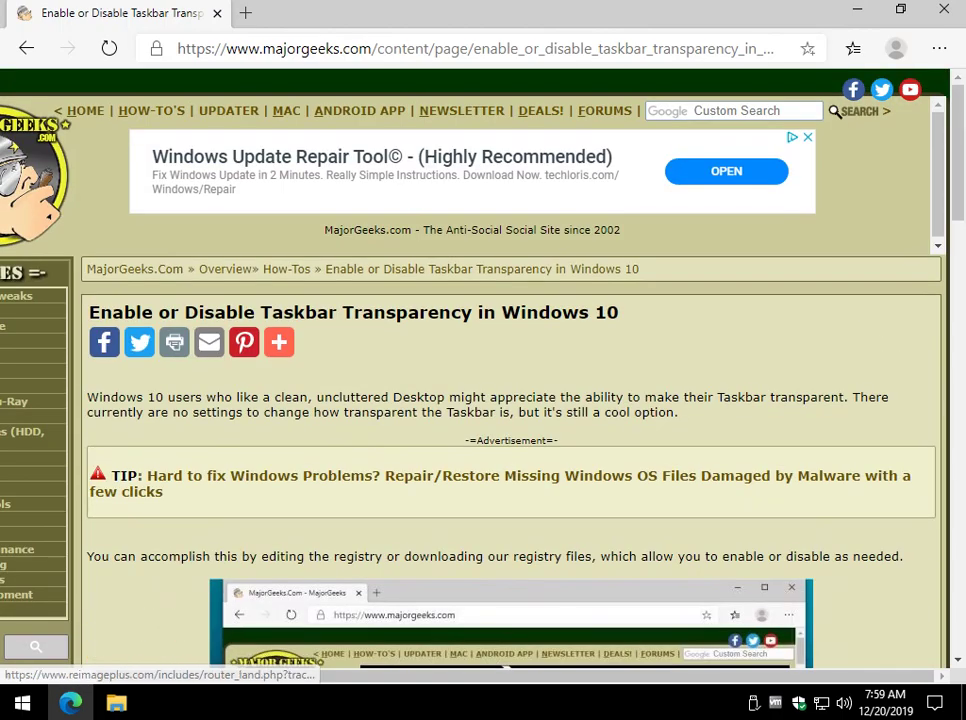
scroll(510, 400, "down", 3)
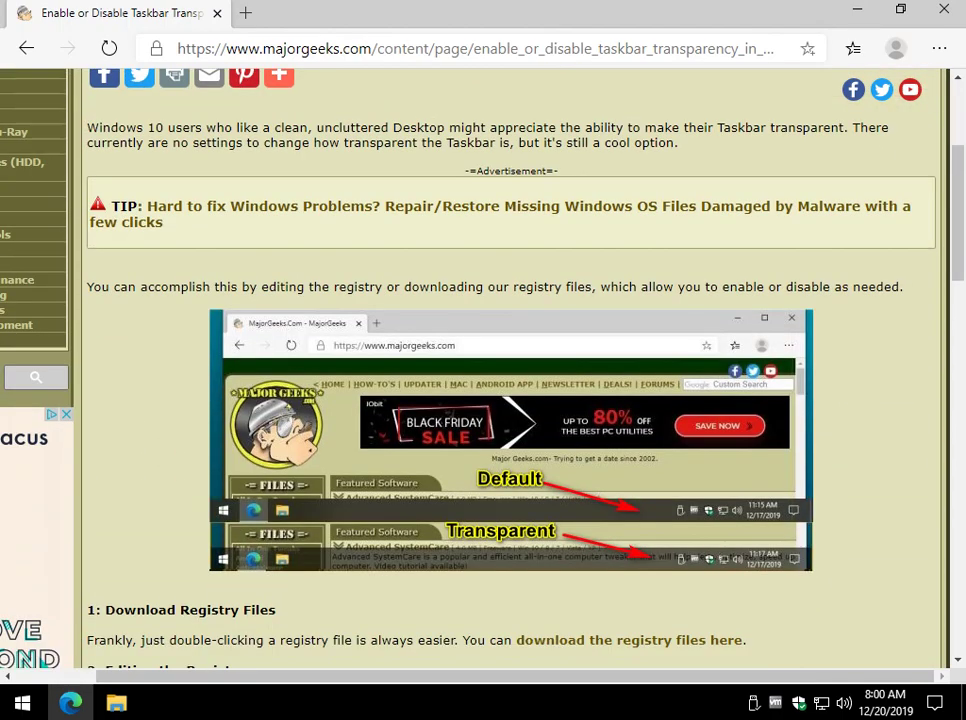